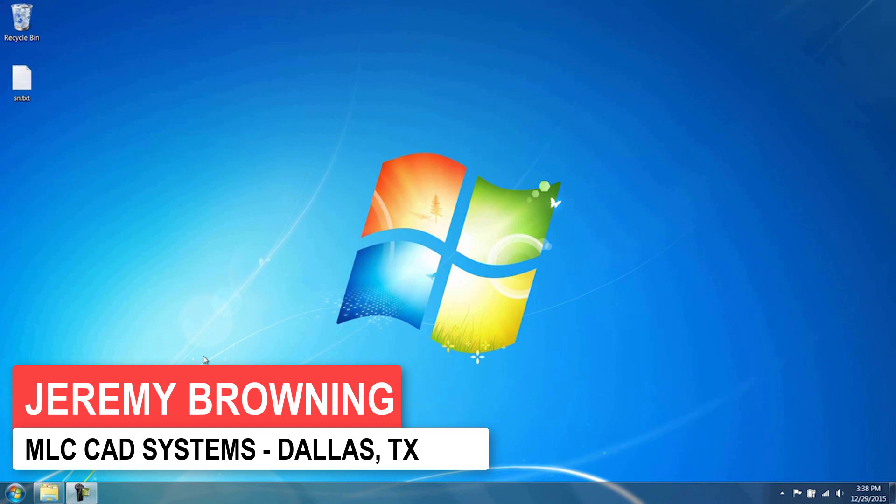
# Run setup.exe from the SOLIDWORKS 2016 x64 SP01 folder as administrator
pyautogui.click(52, 492)
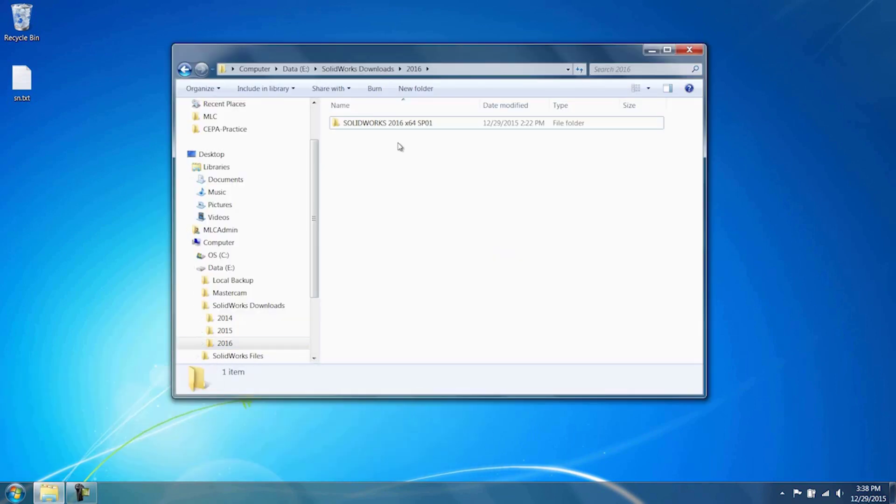
pyautogui.doubleClick(399, 127)
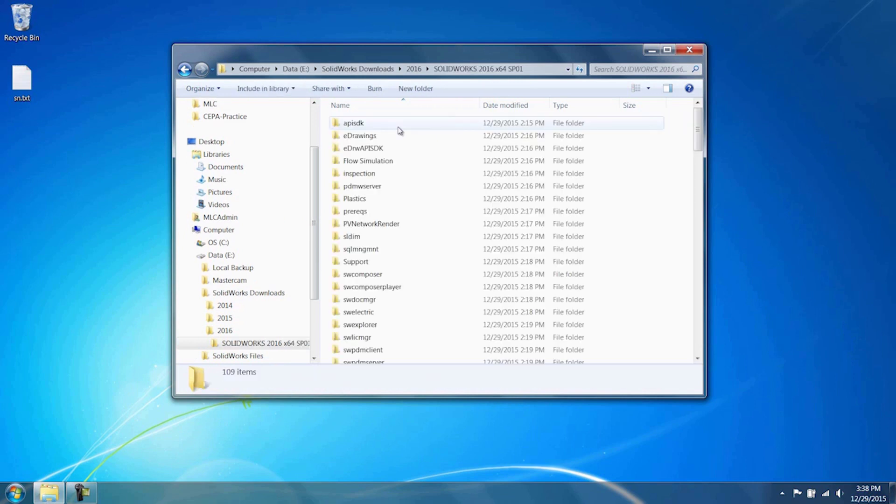
pyautogui.moveTo(699, 126); pyautogui.dragTo(698, 329)
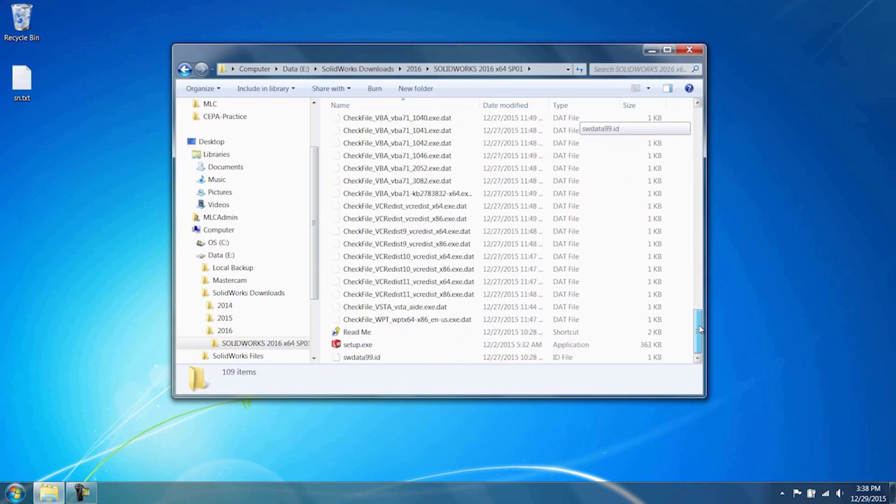
pyautogui.rightClick(360, 345)
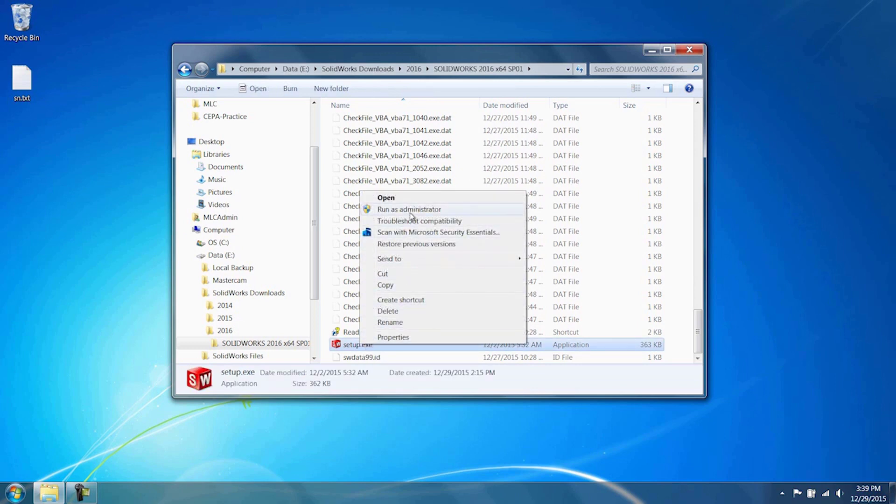
pyautogui.click(410, 211)
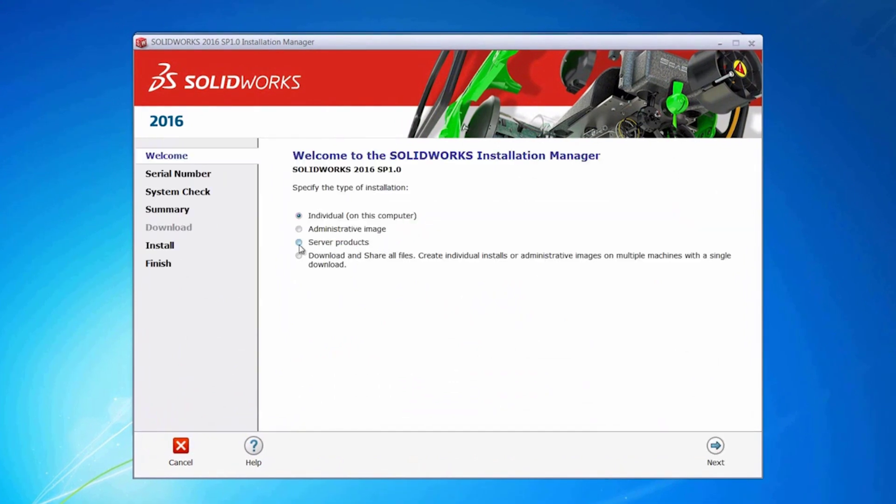
# Choose Server products with only SOLIDWORKS Electrical (share data), reaching the 571 MB summary
pyautogui.click(299, 243)
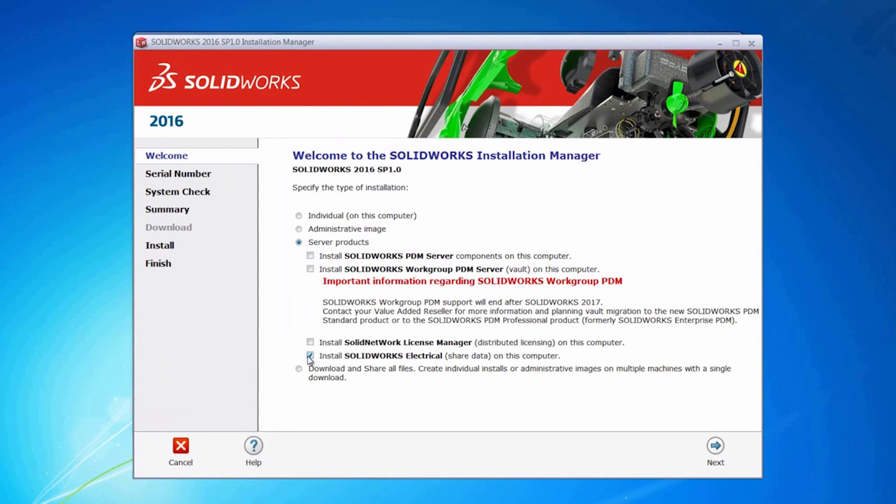
pyautogui.click(716, 447)
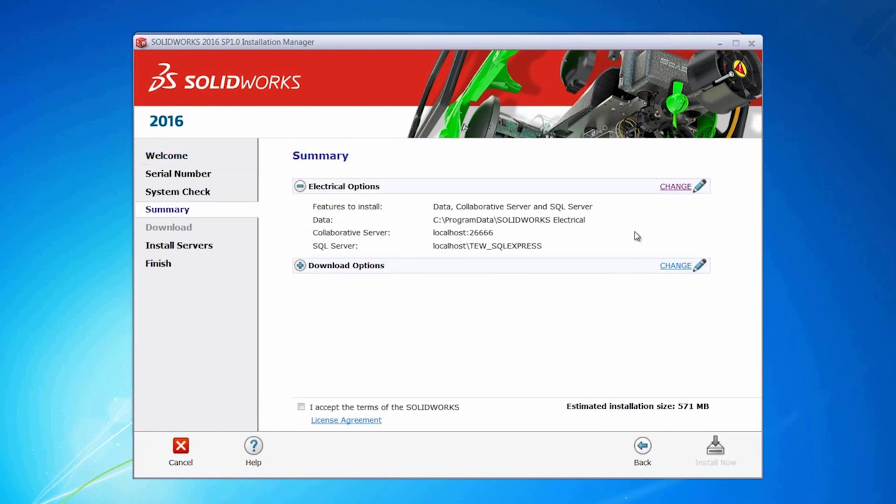
# In Electrical Options, browse to C:\SWE_DATA and set it as the data location
pyautogui.click(679, 187)
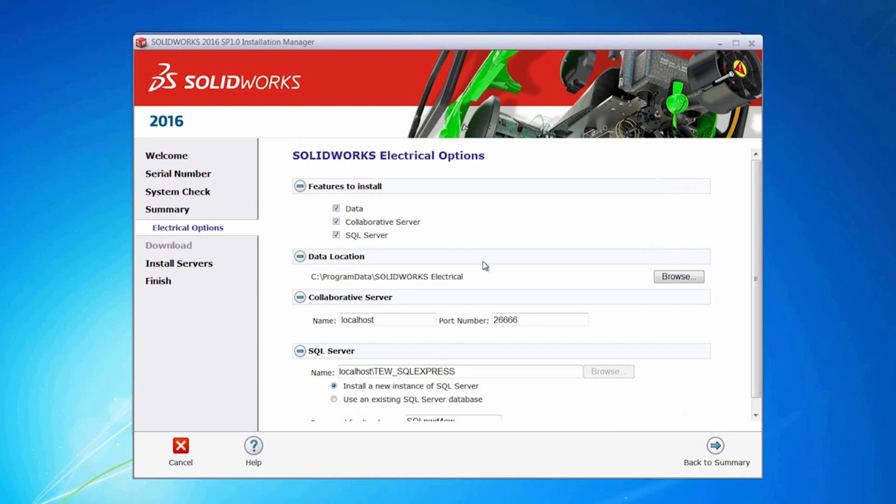
pyautogui.click(689, 279)
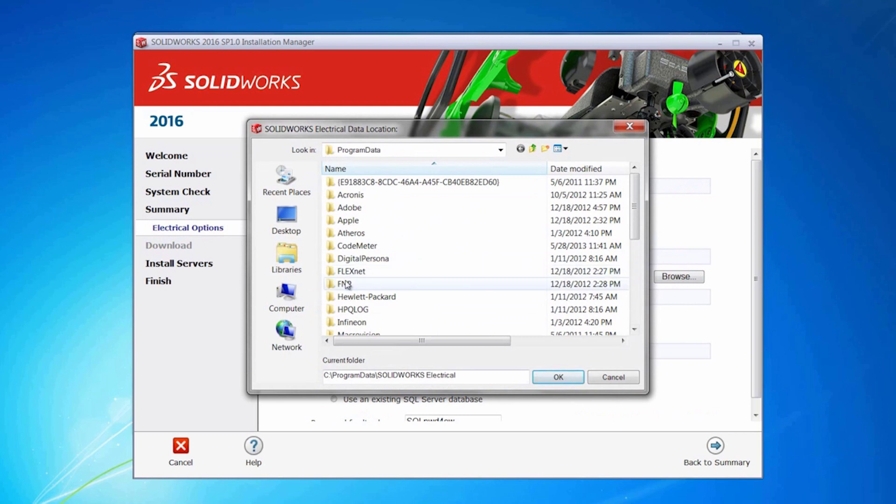
pyautogui.click(287, 299)
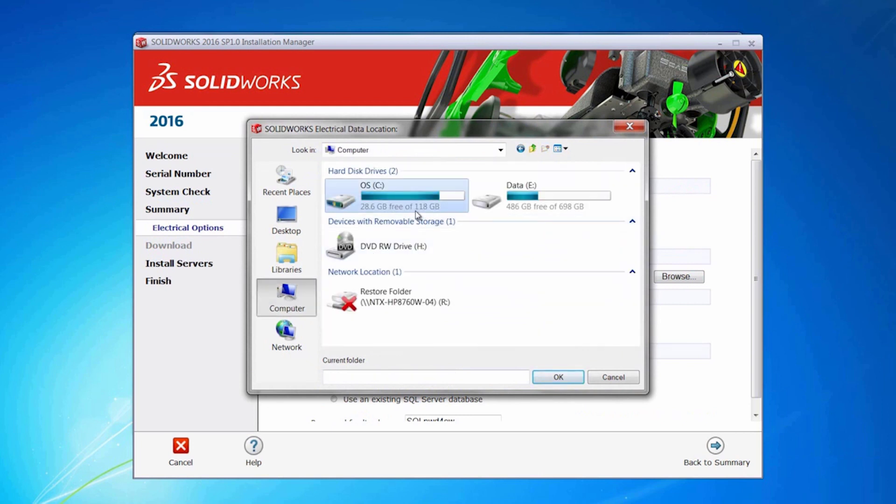
pyautogui.doubleClick(392, 207)
pyautogui.moveTo(642, 191); pyautogui.dragTo(641, 275)
pyautogui.click(376, 221)
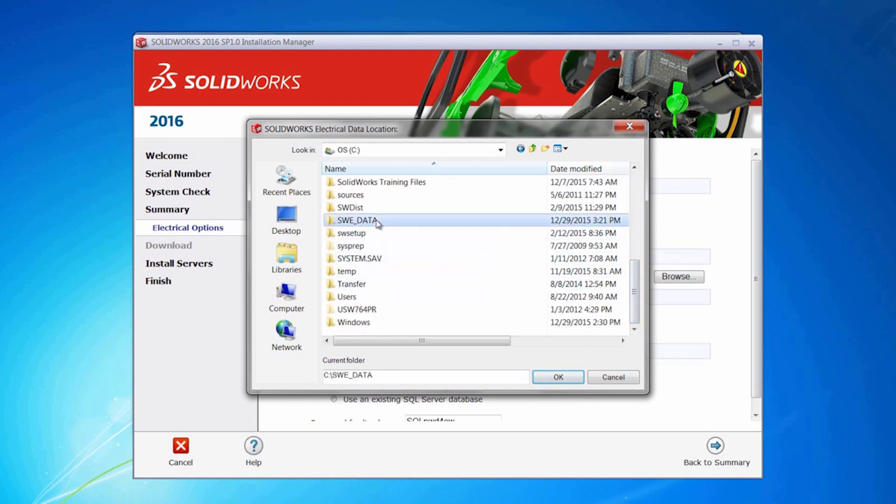
pyautogui.click(573, 380)
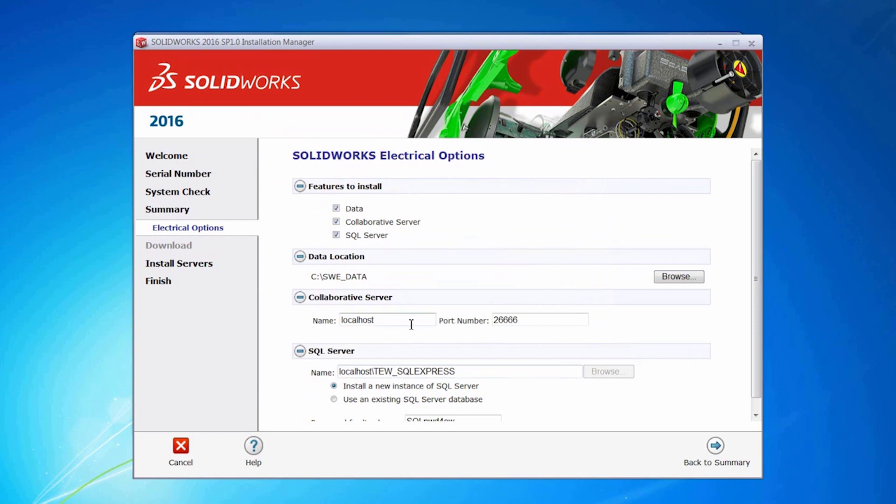
pyautogui.moveTo(411, 325); pyautogui.dragTo(328, 322)
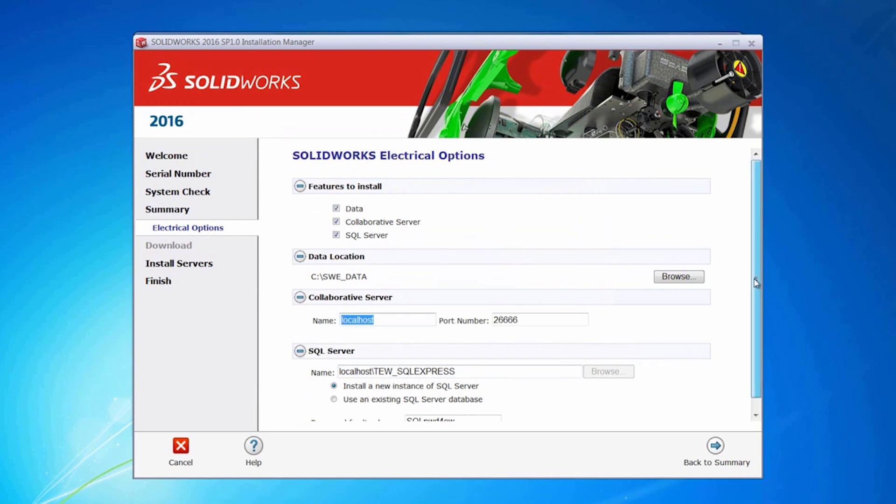
pyautogui.scroll(-2, 756, 282)
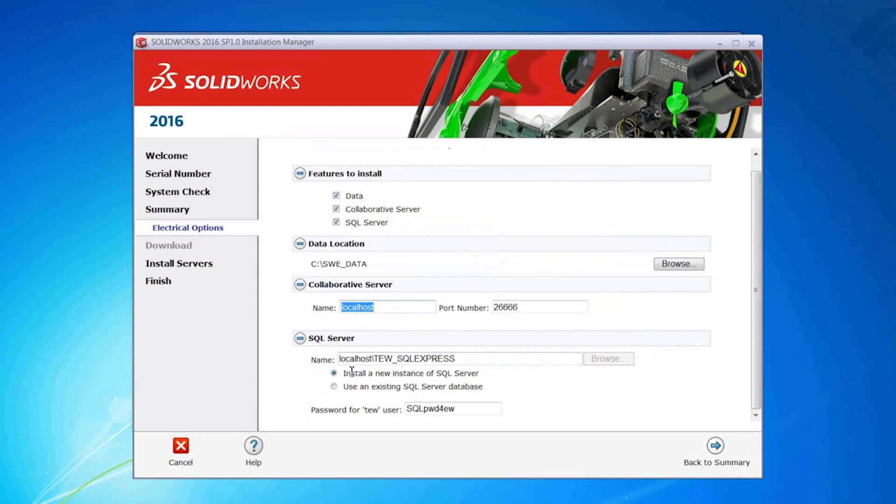
pyautogui.moveTo(374, 358); pyautogui.dragTo(449, 360)
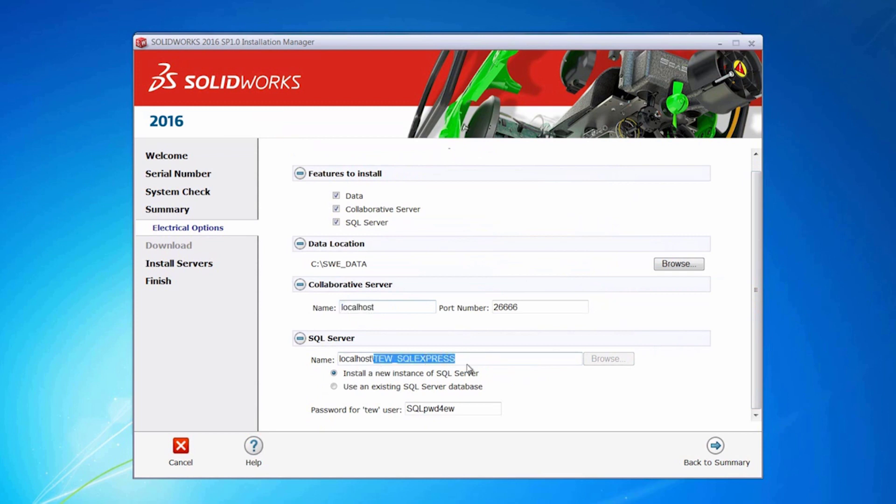
pyautogui.click(500, 363)
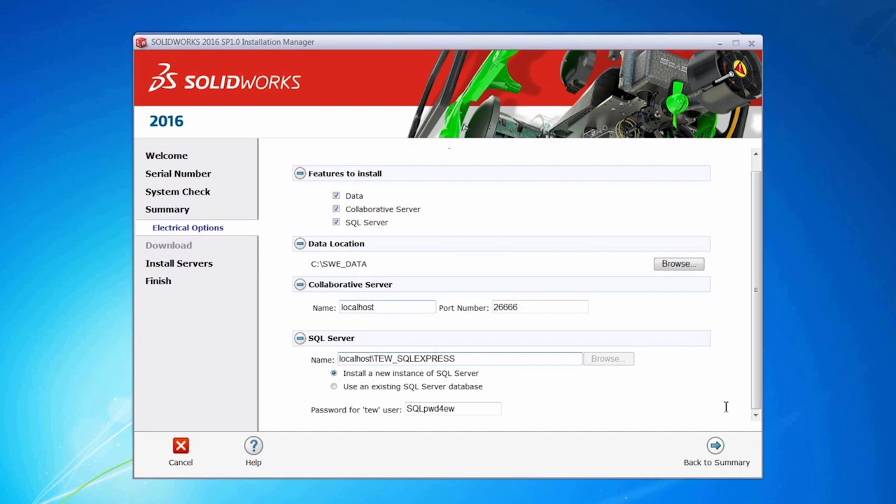
# Accept the license, install the Electrical share data, then finish and choose Restart Later
pyautogui.click(716, 446)
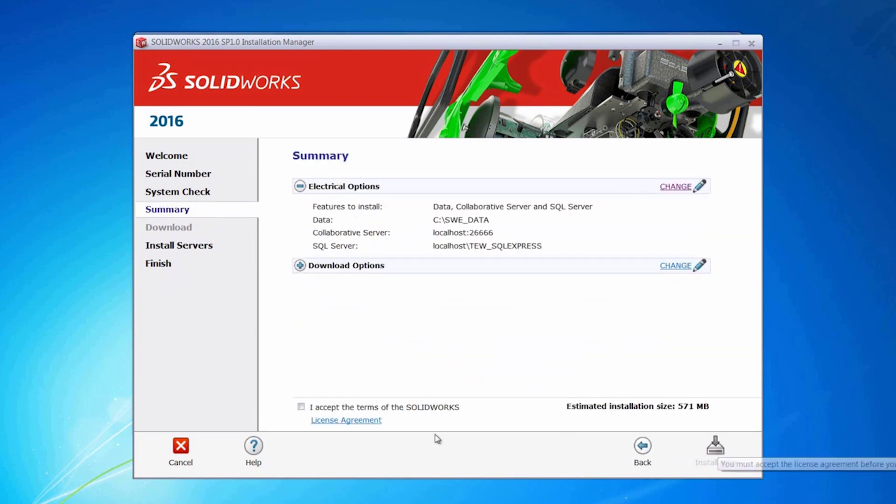
pyautogui.click(301, 406)
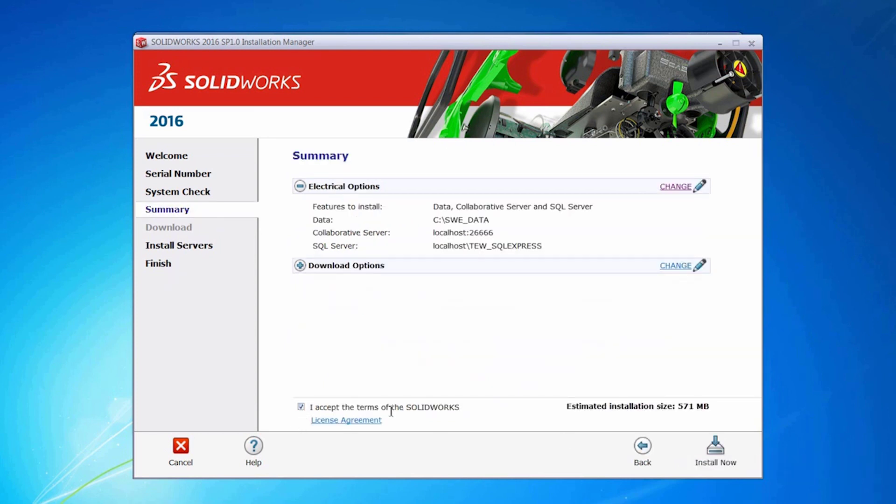
pyautogui.click(717, 447)
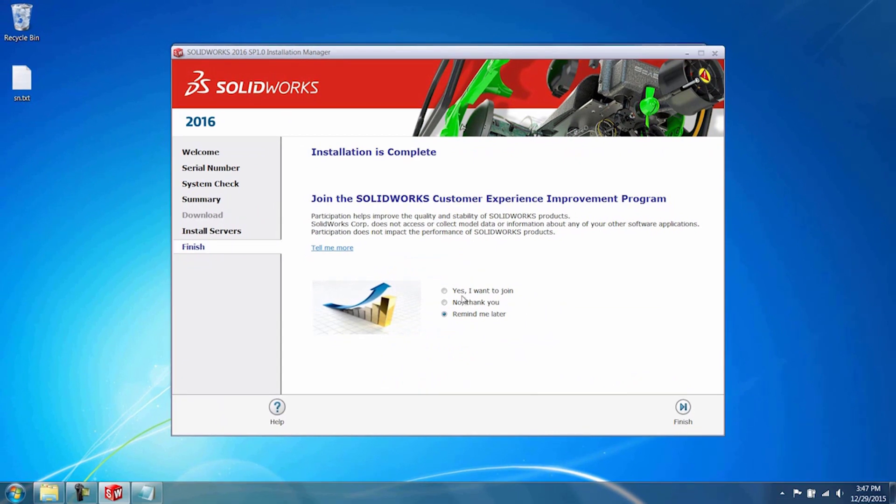
pyautogui.click(683, 408)
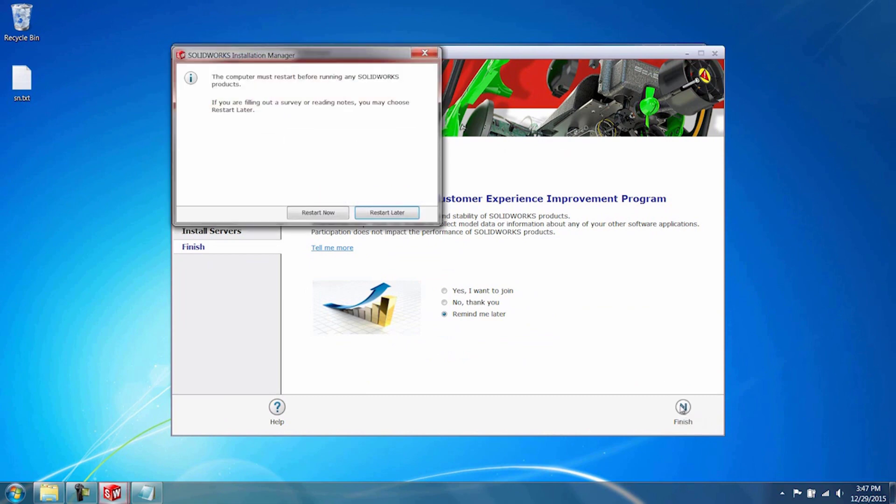
pyautogui.click(384, 212)
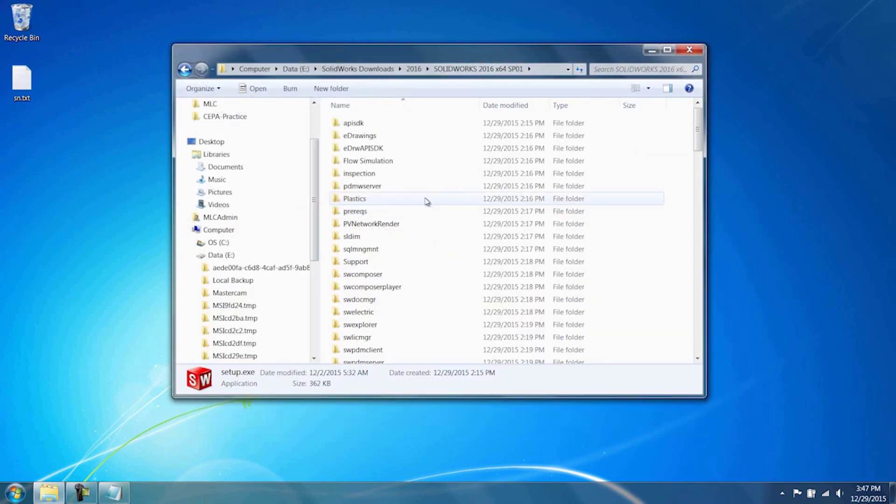
# Search 'firewall' in Start and show Inbound Rules in Windows Firewall with Advanced Security
pyautogui.click(15, 494)
pyautogui.click(46, 465)
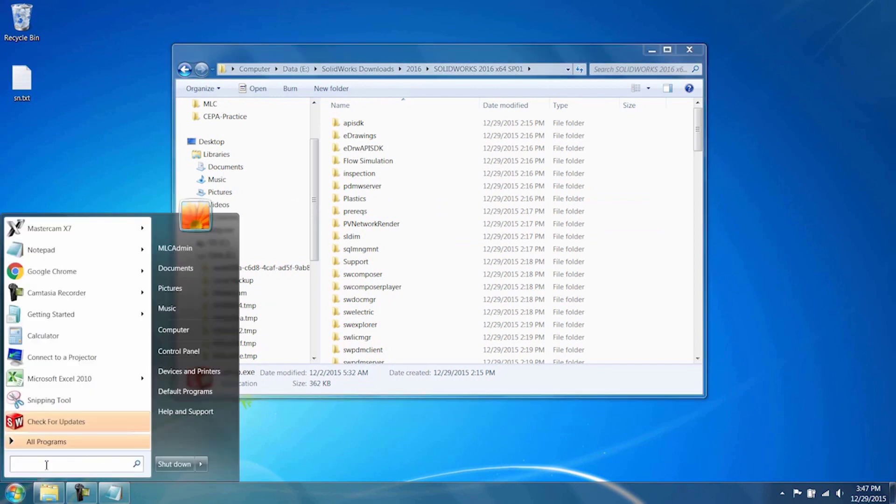
pyautogui.write('firewall')
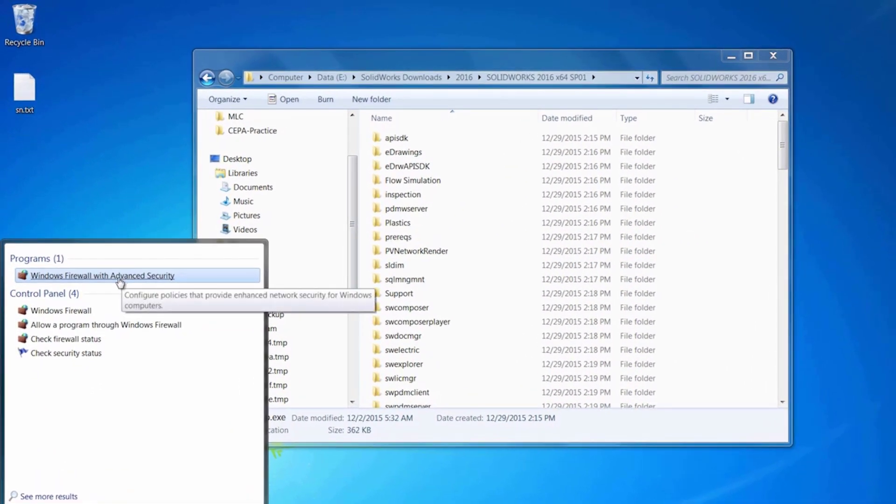
pyautogui.click(120, 277)
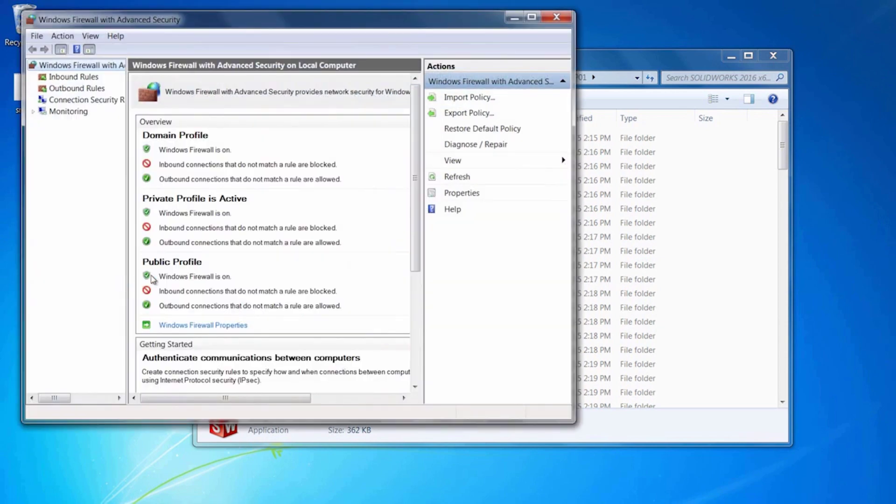
pyautogui.click(84, 78)
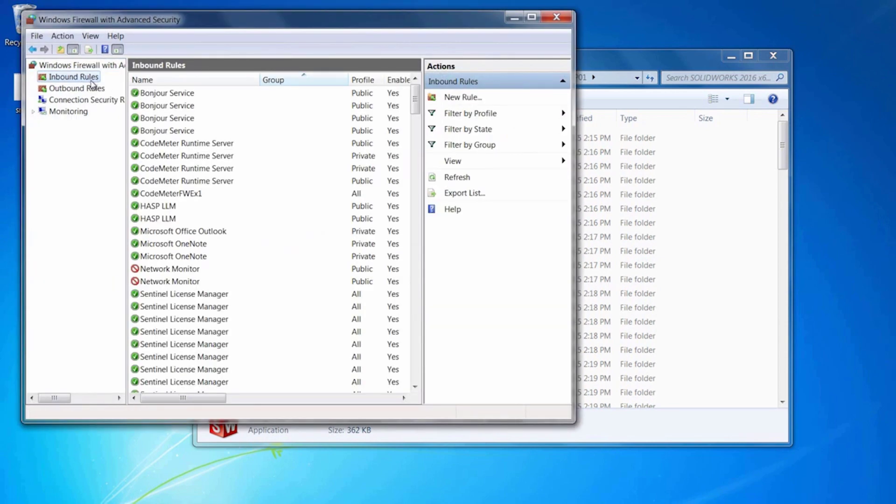
pyautogui.click(462, 98)
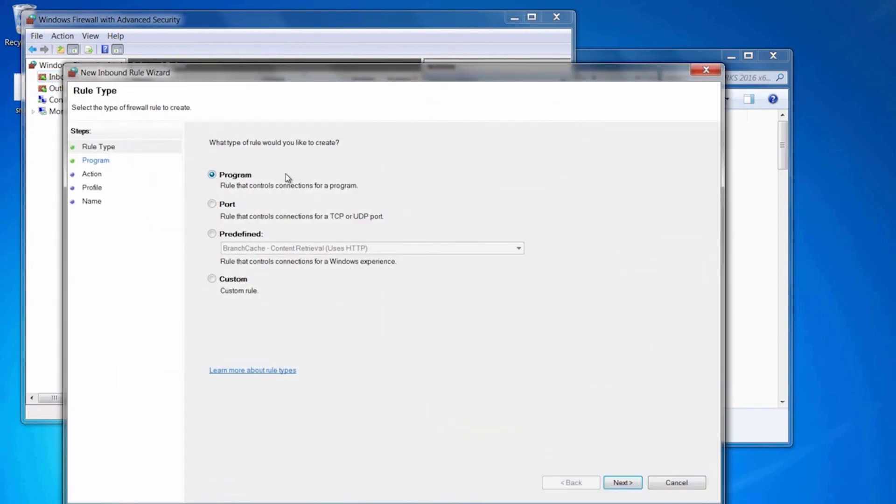
pyautogui.click(212, 205)
pyautogui.click(621, 483)
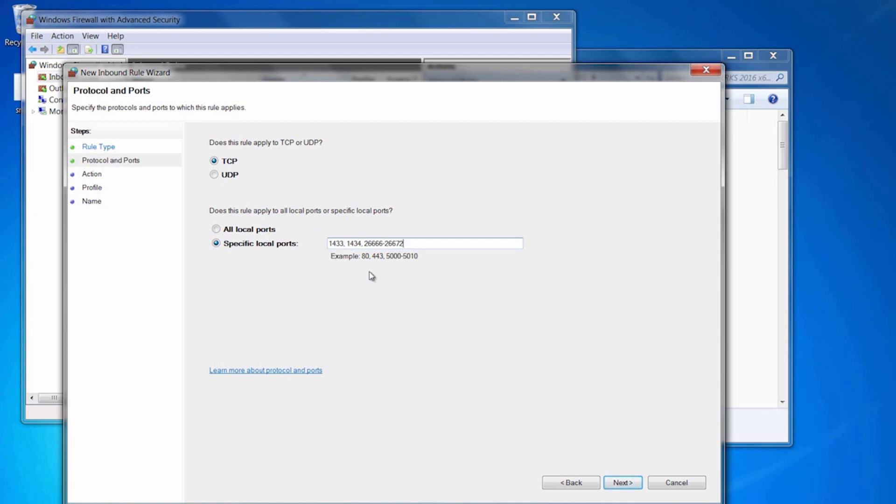
pyautogui.click(629, 486)
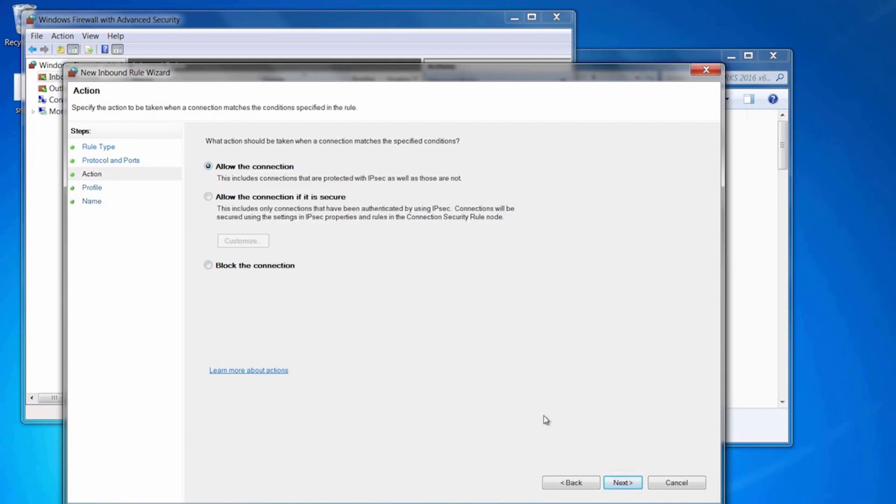
pyautogui.click(627, 484)
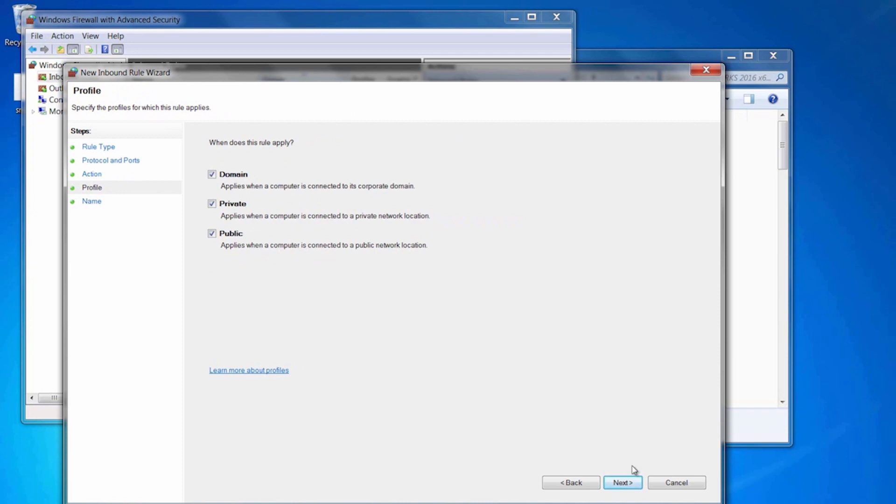
pyautogui.click(637, 483)
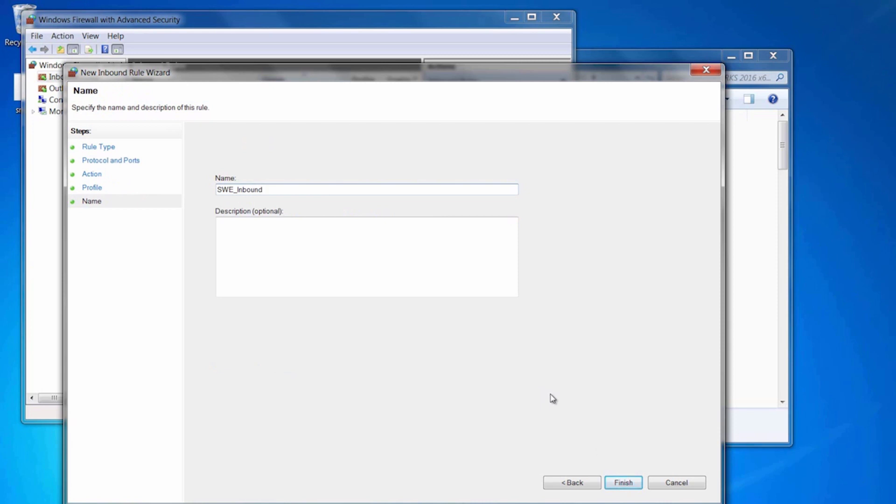
pyautogui.click(622, 483)
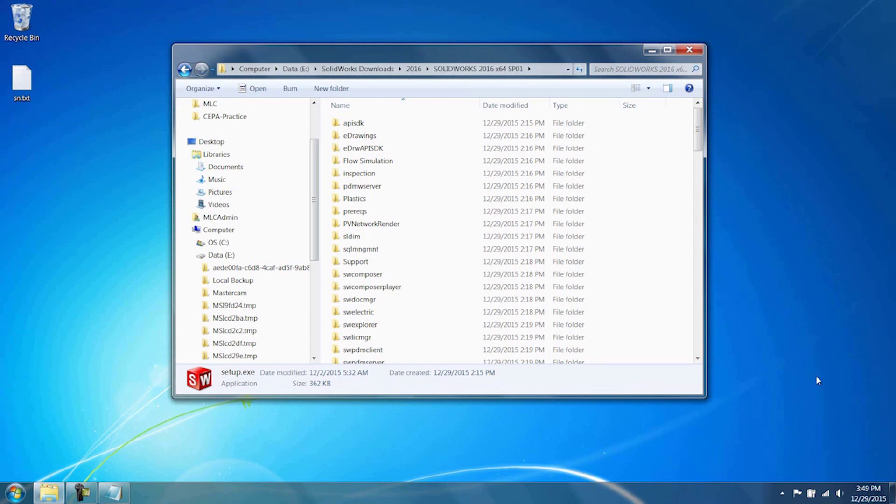
# Check SWE_DATA holds epdm_bom, MSSQL12.TEW_SQLEXPRESS and Update, then return to OS (C:)
pyautogui.click(255, 69)
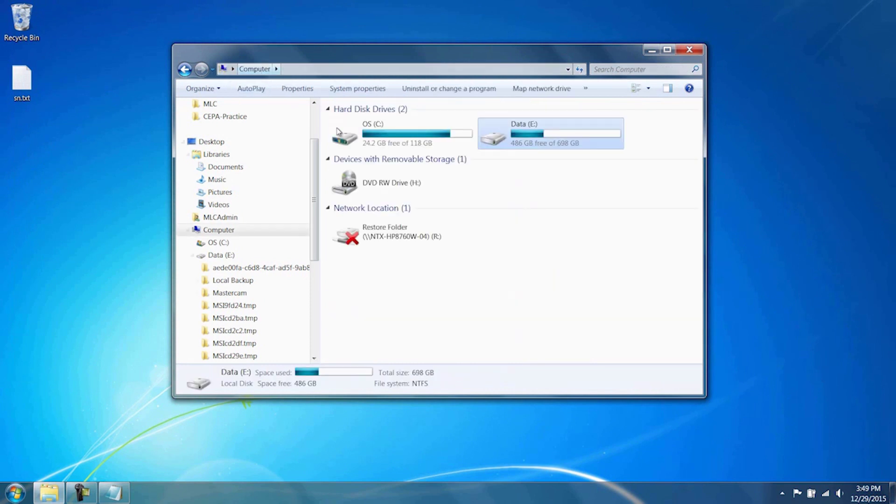
pyautogui.doubleClick(390, 142)
pyautogui.click(357, 339)
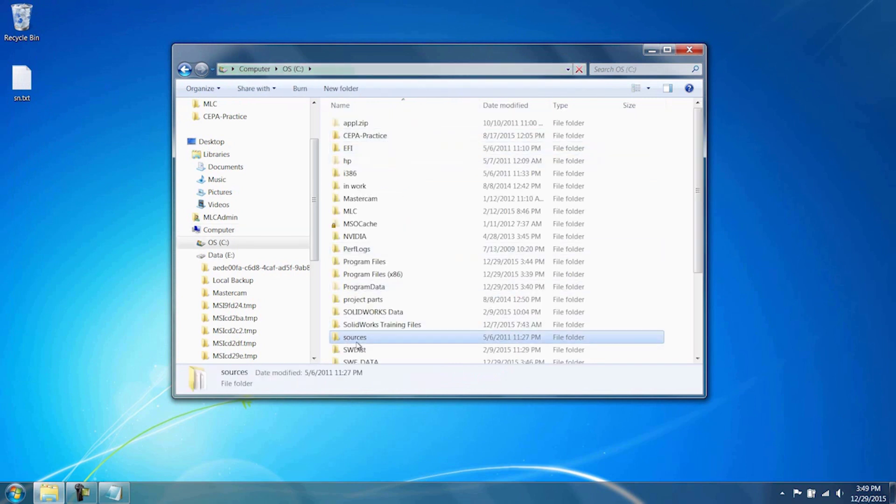
pyautogui.scroll(-3, 369, 326)
pyautogui.doubleClick(369, 244)
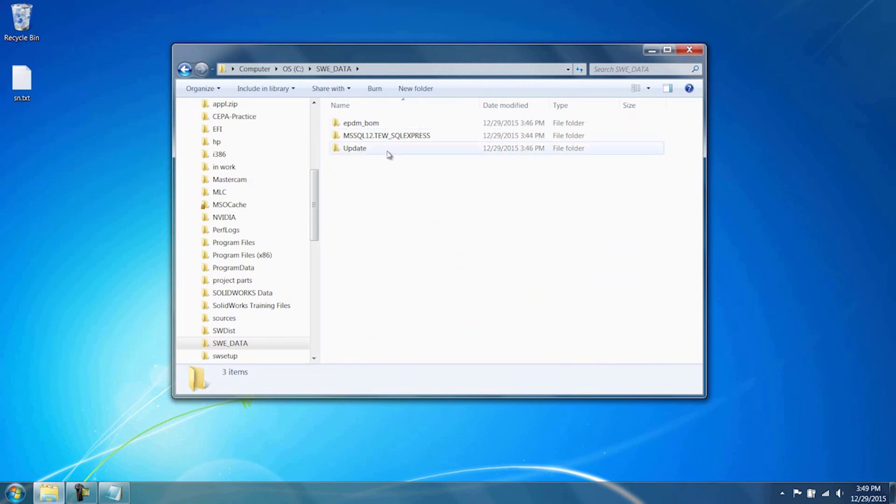
pyautogui.click(292, 69)
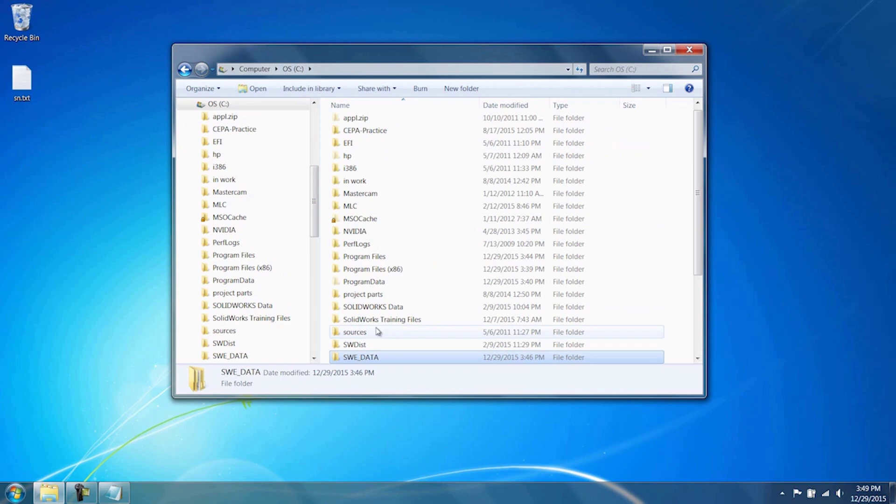
# Share SWE_DATA from its Properties Sharing tab with Everyone at Read/Write and copy the link
pyautogui.rightClick(366, 358)
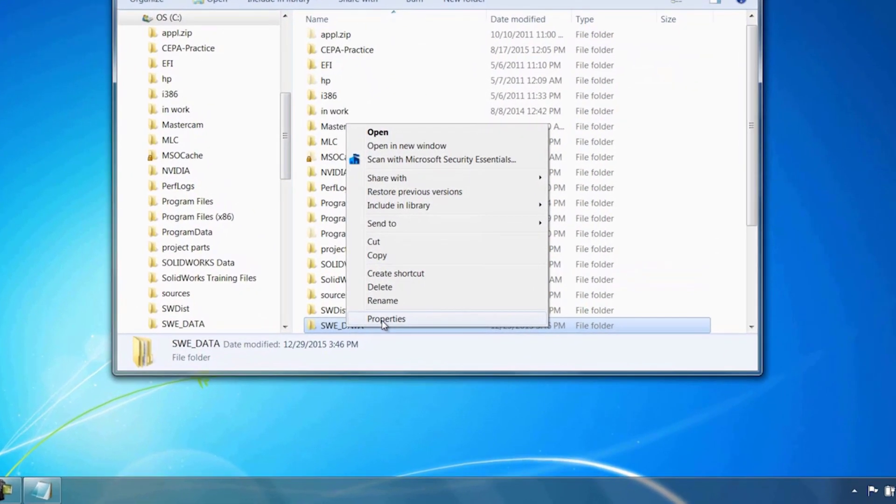
pyautogui.click(382, 321)
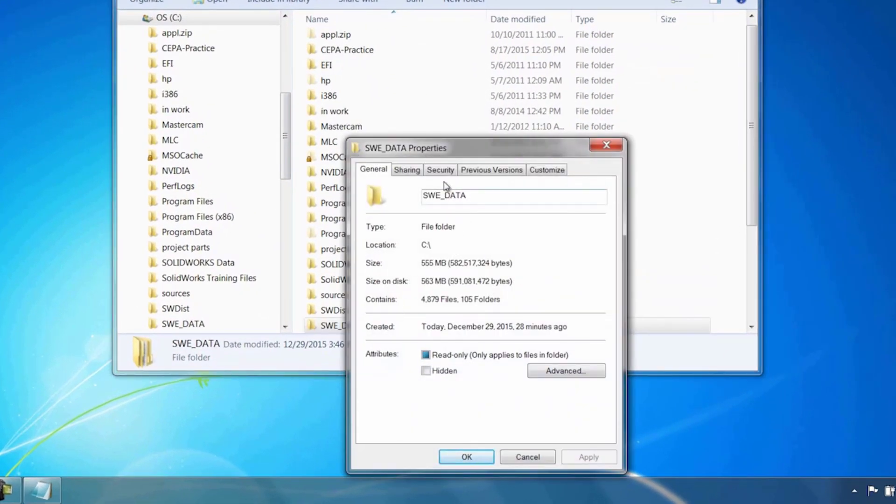
pyautogui.click(410, 171)
pyautogui.click(422, 269)
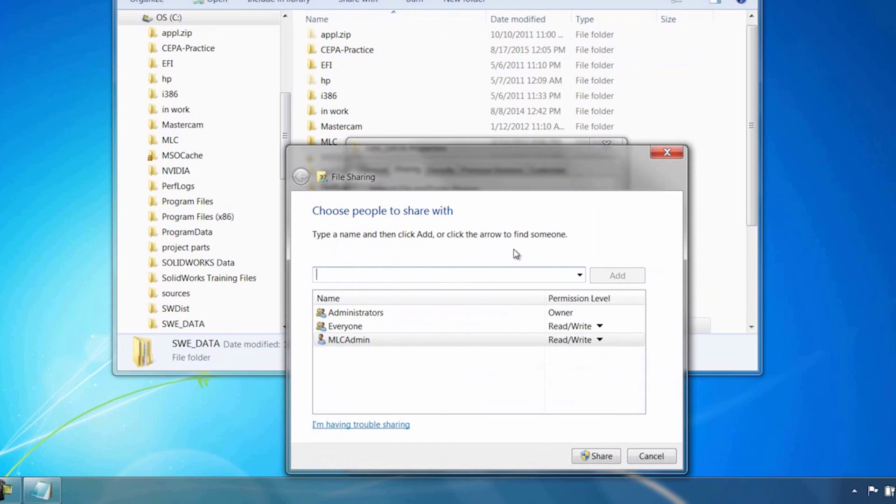
pyautogui.click(580, 275)
pyautogui.click(356, 323)
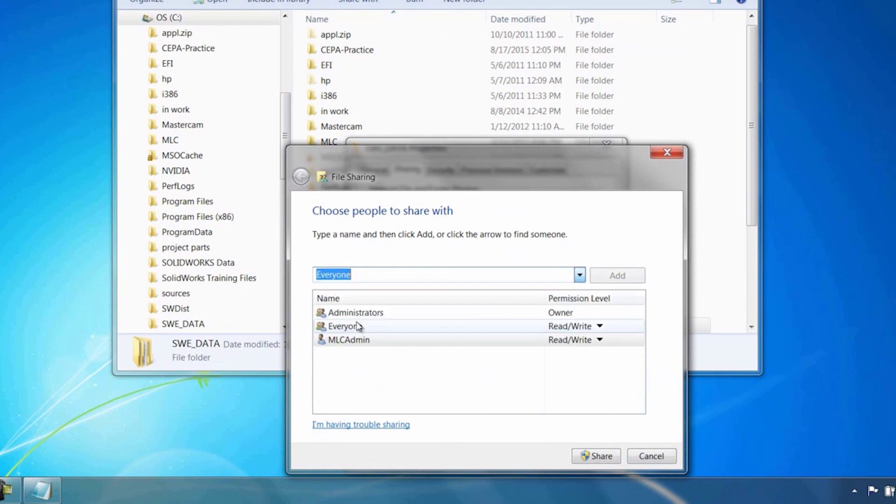
pyautogui.click(603, 457)
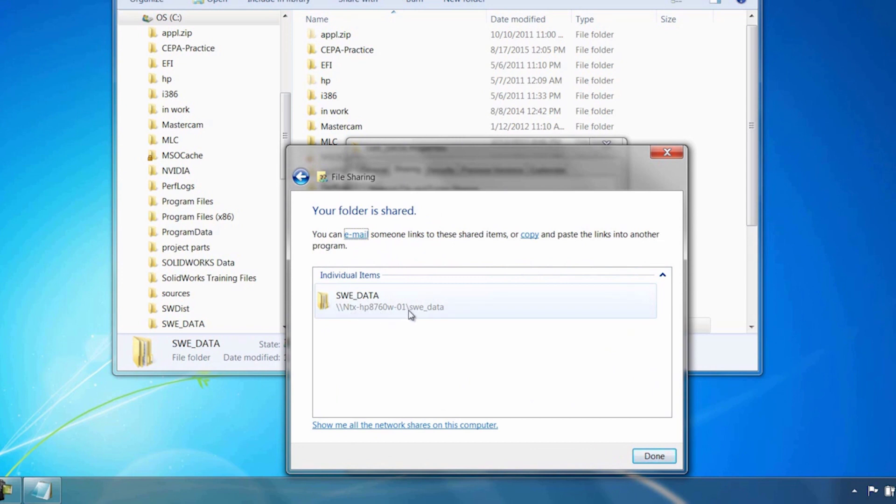
pyautogui.click(532, 234)
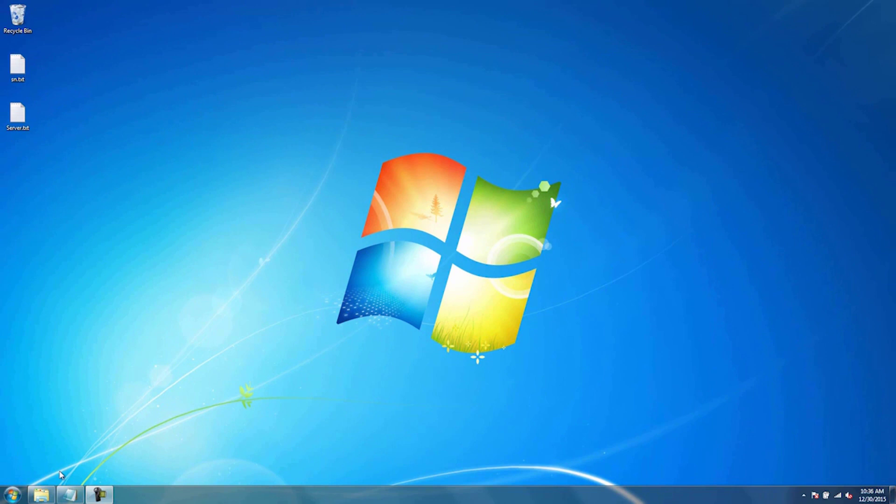
# Run setup.exe from the SOLIDWORKS 2016 x64 SP01 folder as administrator again
pyautogui.click(41, 494)
pyautogui.doubleClick(367, 113)
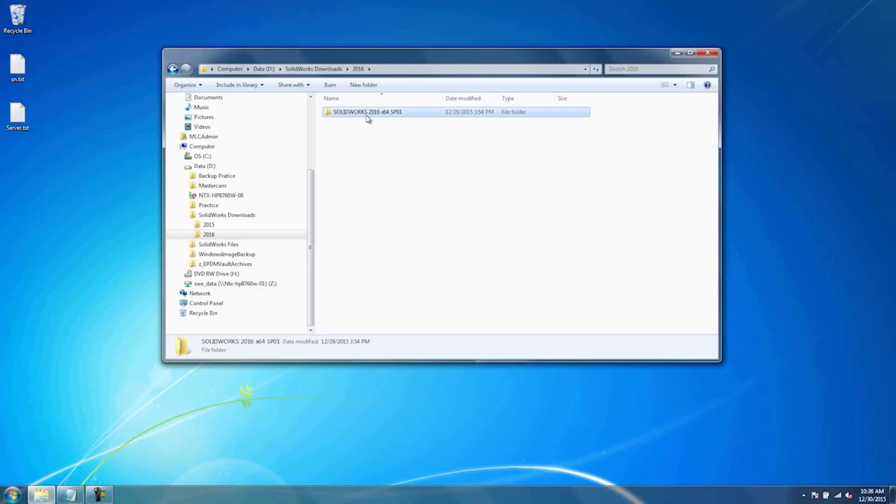
pyautogui.moveTo(718, 112); pyautogui.dragTo(721, 292)
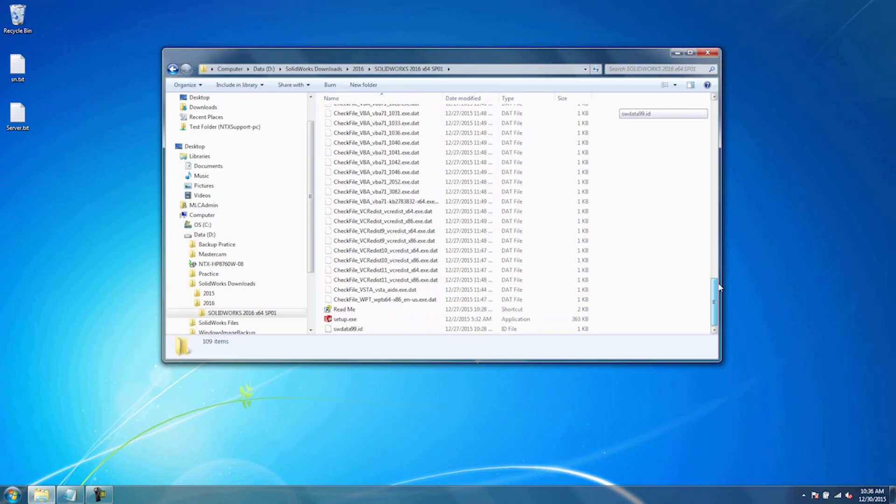
pyautogui.rightClick(342, 319)
pyautogui.click(384, 335)
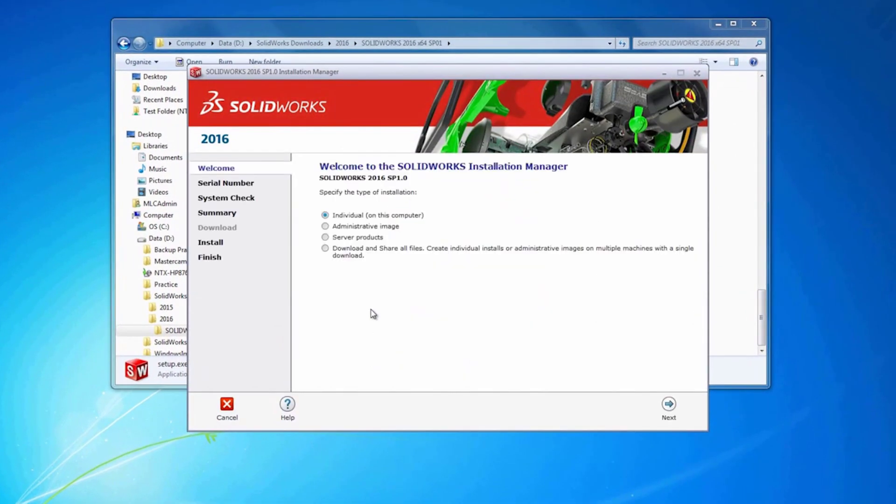
# Proceed as an individual install and deselect SOLIDWORKS, eDrawings, Explorer/Workgroup PDM and Composer Player
pyautogui.click(671, 404)
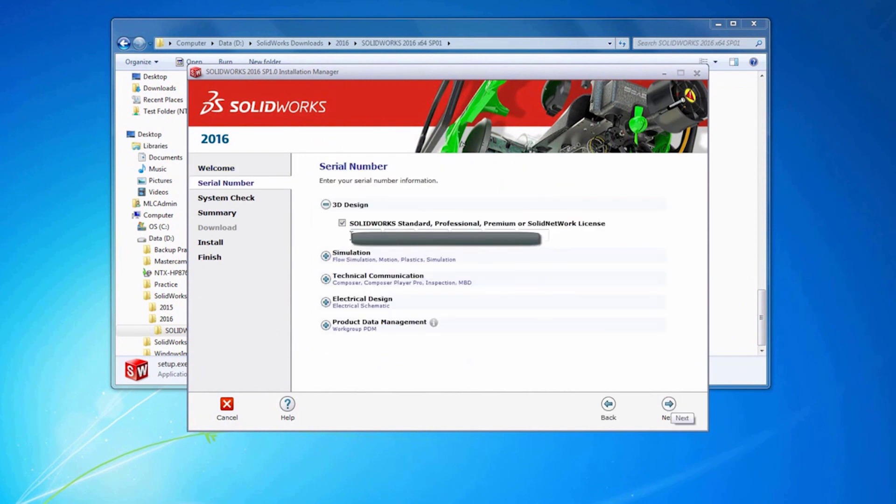
pyautogui.click(670, 404)
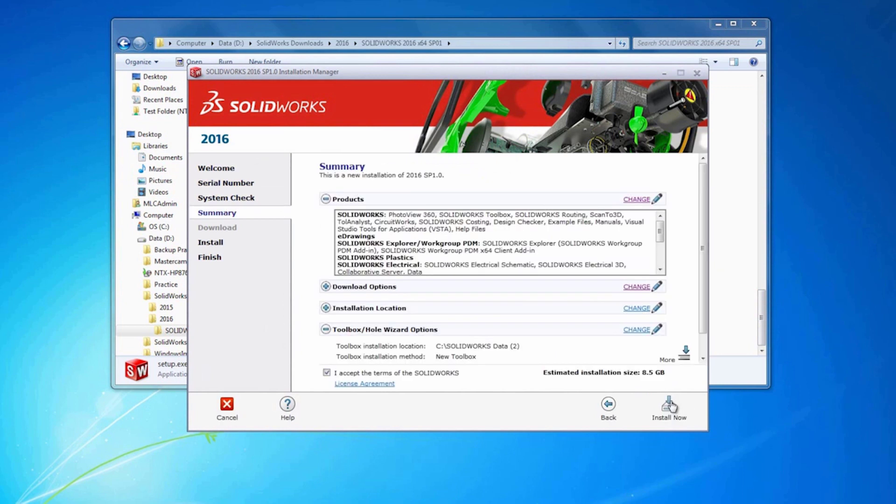
pyautogui.click(638, 202)
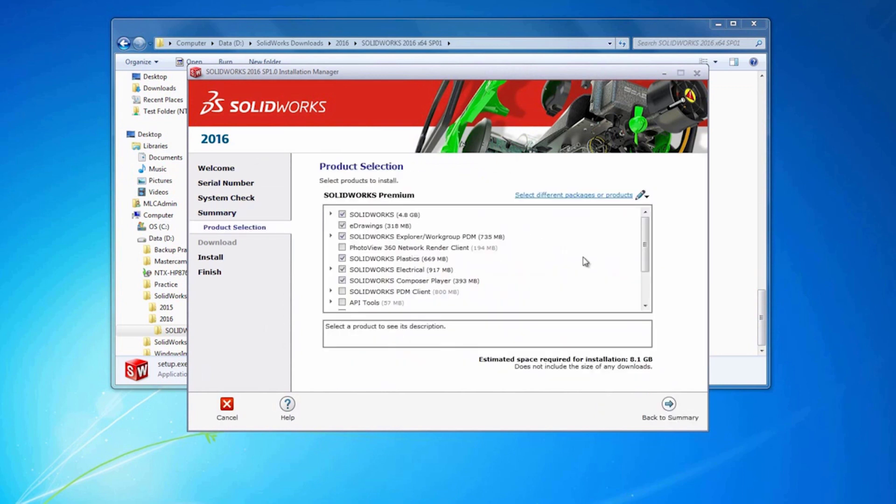
pyautogui.click(342, 215)
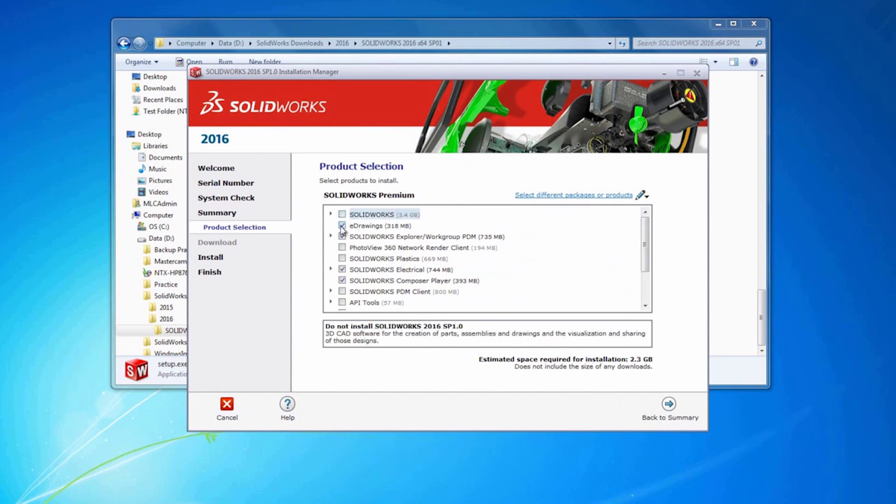
pyautogui.click(342, 225)
pyautogui.click(342, 236)
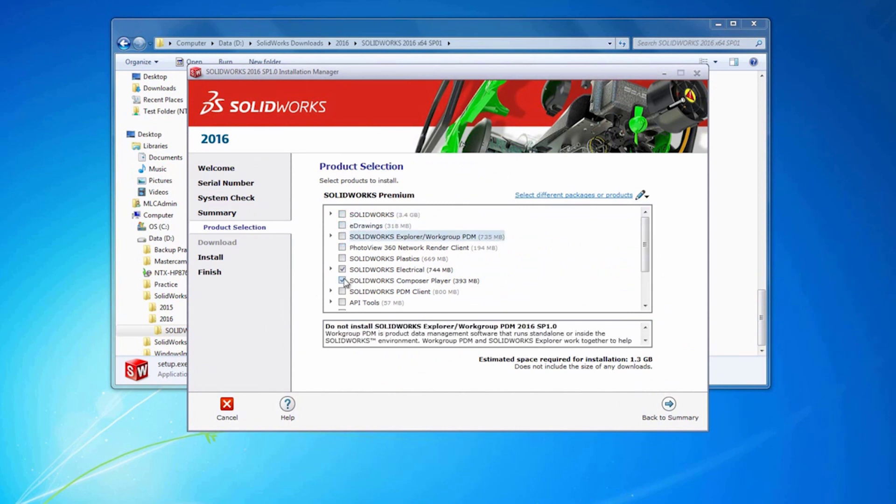
pyautogui.click(342, 280)
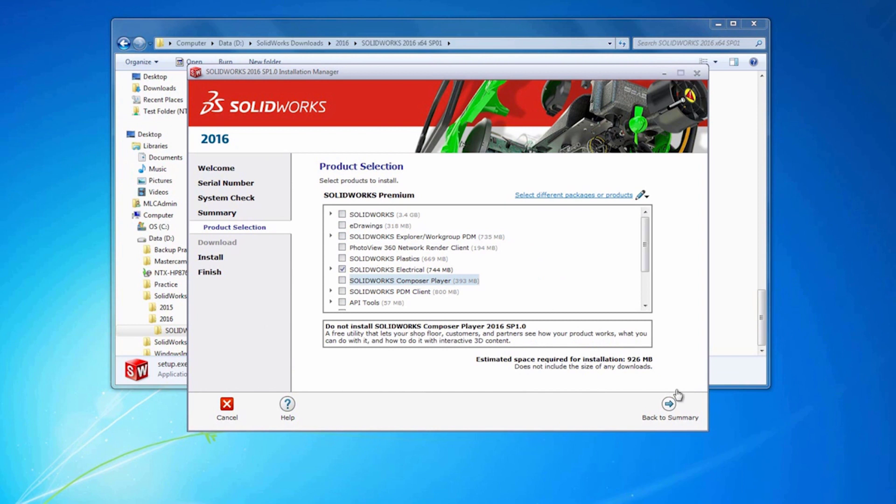
pyautogui.click(670, 404)
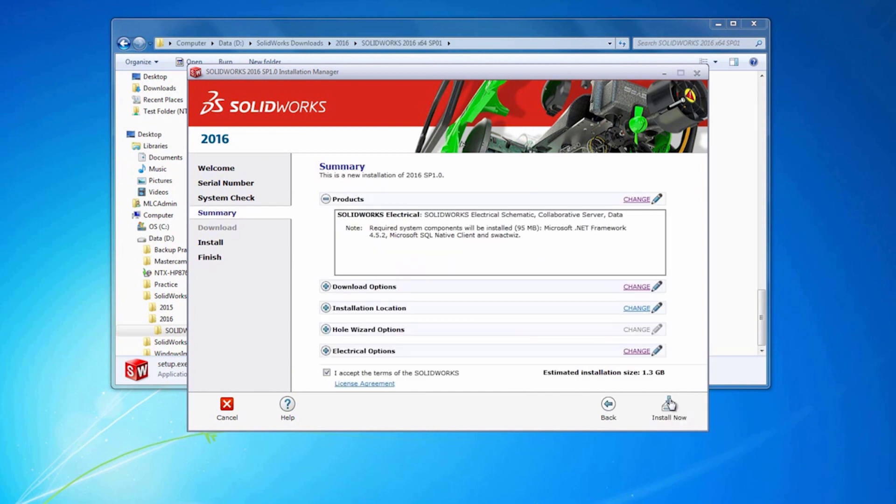
# Point the Electrical data location at \\Ntx-hp8760w-01\swe_data, pasting the path from Server.txt
pyautogui.click(637, 352)
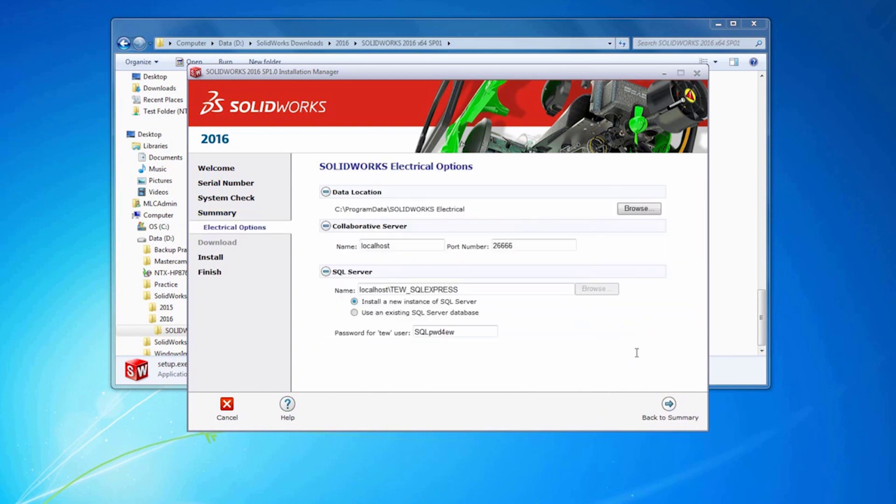
pyautogui.click(639, 208)
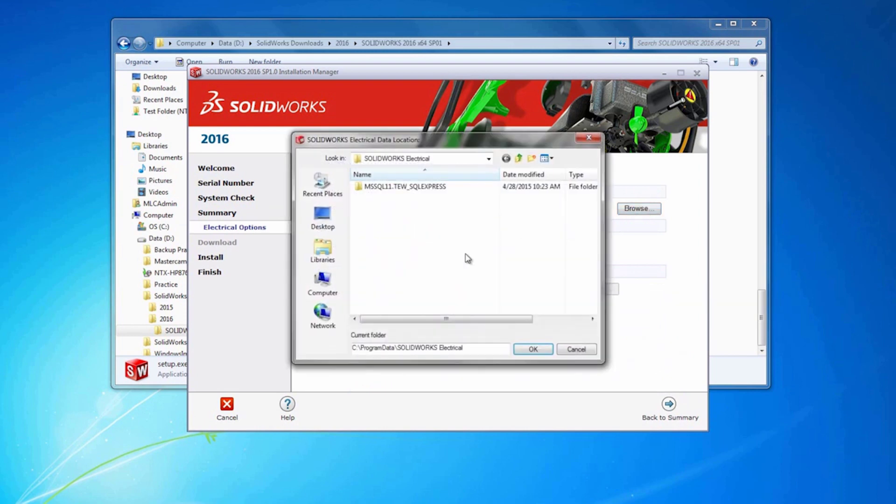
pyautogui.moveTo(474, 345); pyautogui.dragTo(353, 345)
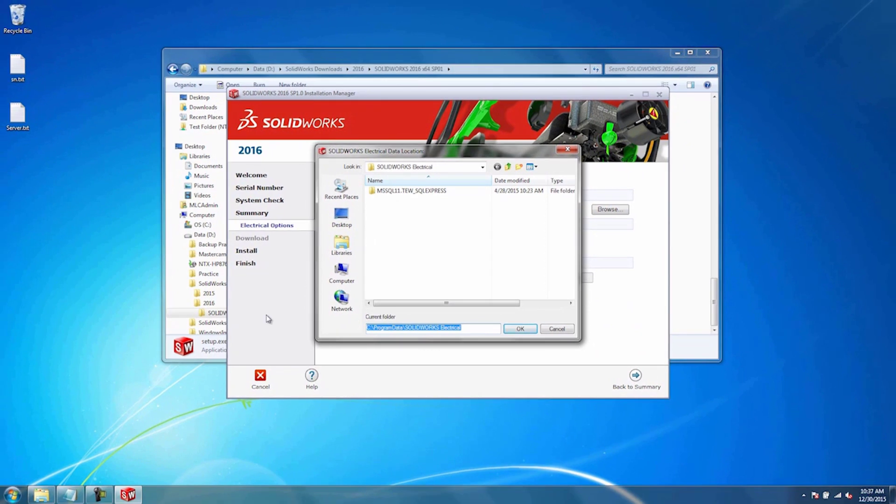
pyautogui.doubleClick(17, 114)
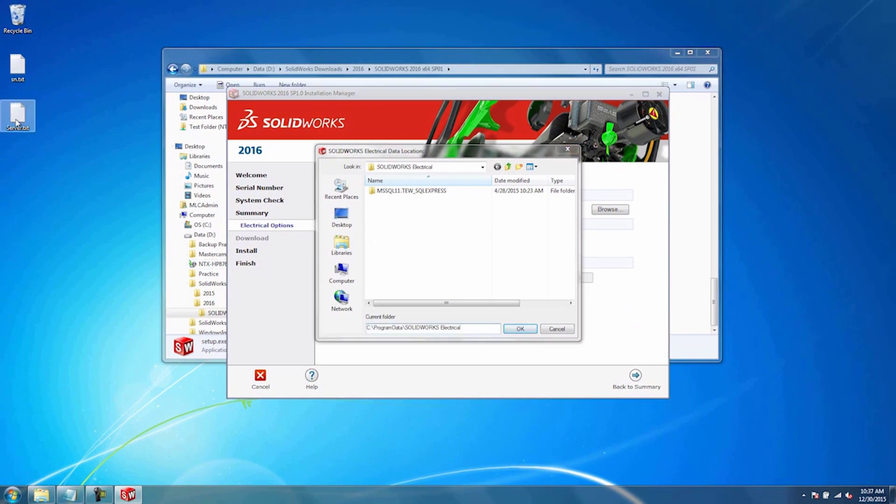
pyautogui.hotkey('ctrl', 'a')
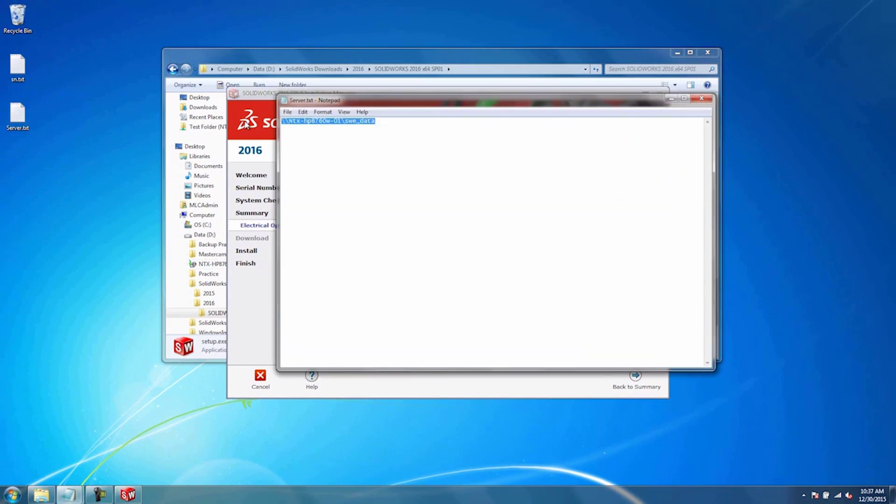
pyautogui.click(701, 98)
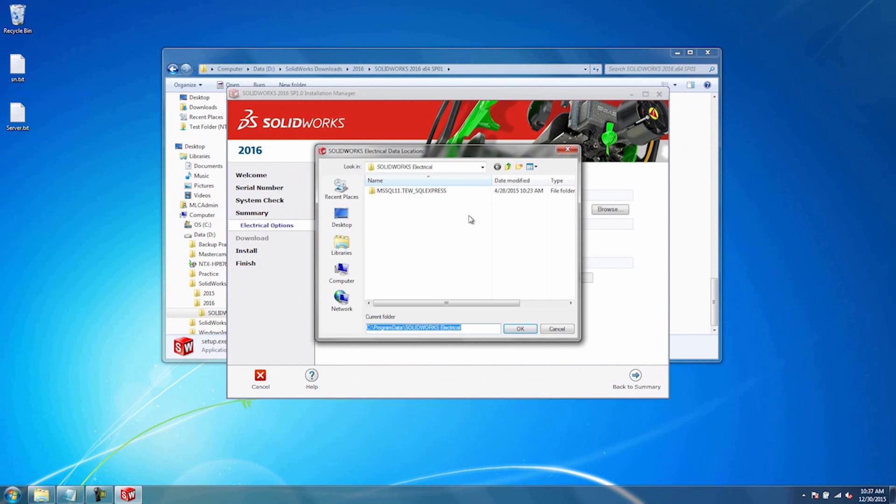
pyautogui.write('\\\\Ntx-hp8760w-01\\swe_data')
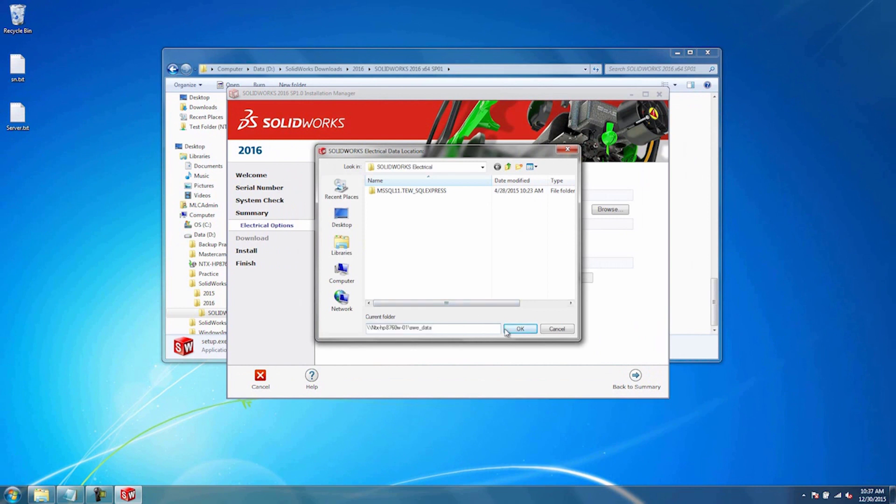
pyautogui.click(519, 329)
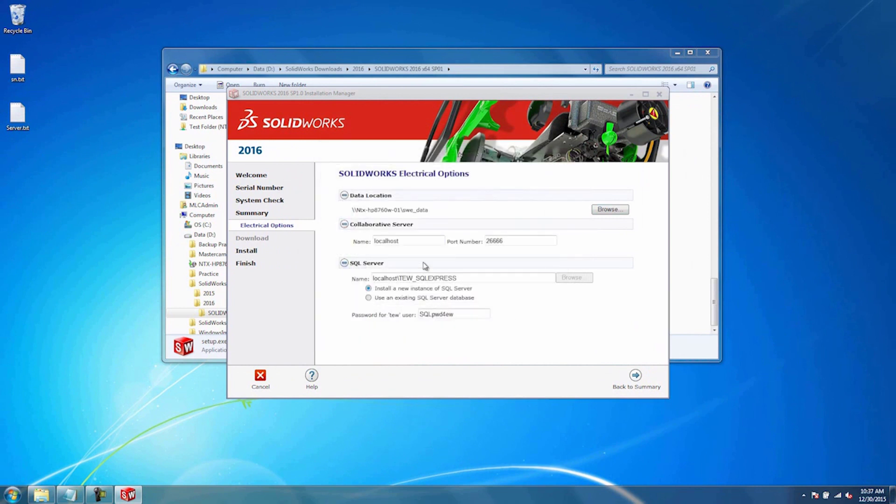
pyautogui.moveTo(412, 241); pyautogui.dragTo(348, 238)
# Change the collaborative server name from localhost to Ntx-hp8760w-01
pyautogui.write('\\\\Ntx-hp8760w-01\\swe_data')
pyautogui.moveTo(416, 240); pyautogui.dragTo(467, 240)
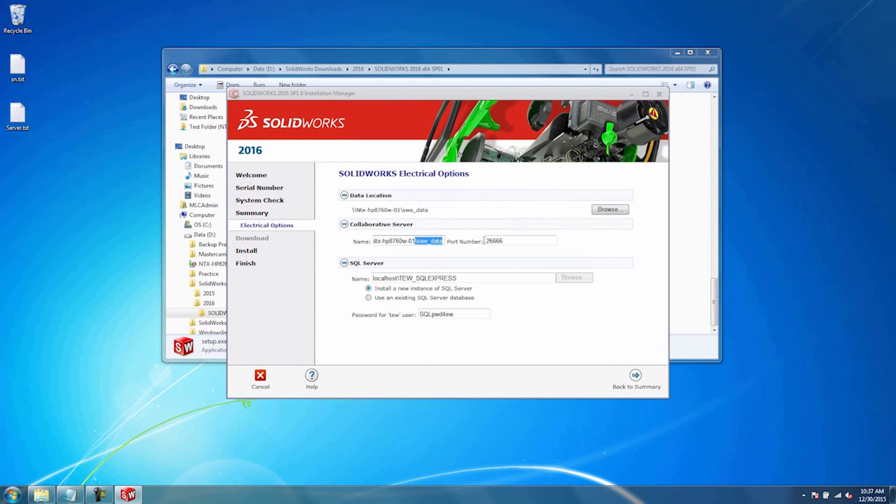
pyautogui.press('BackSpace')
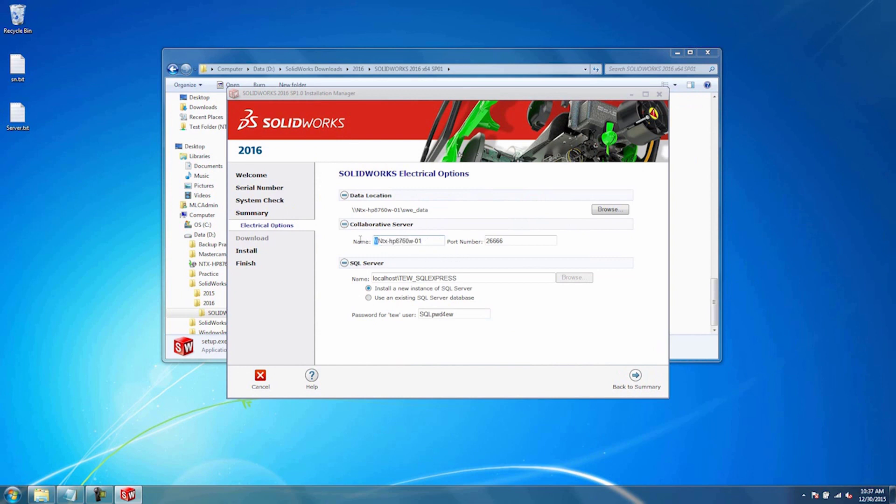
pyautogui.press('BackSpace')
pyautogui.hotkey('ctrl', 'a')
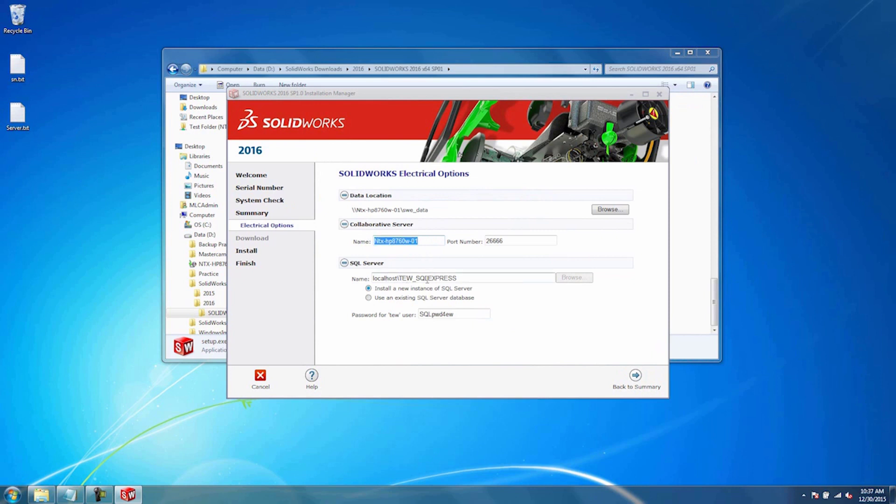
# Use the existing SQL Server database instance NTX-HP8760W-01\TEW_SQLEXPRESS
pyautogui.click(369, 298)
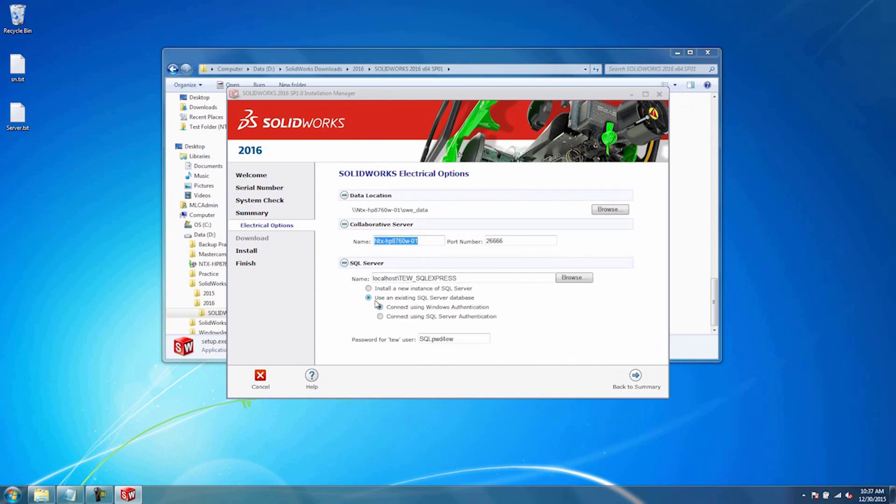
pyautogui.click(569, 279)
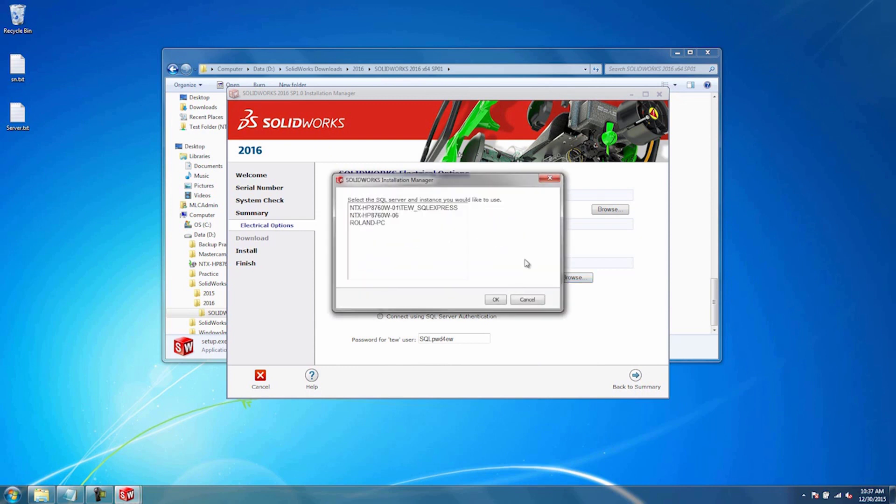
pyautogui.click(401, 211)
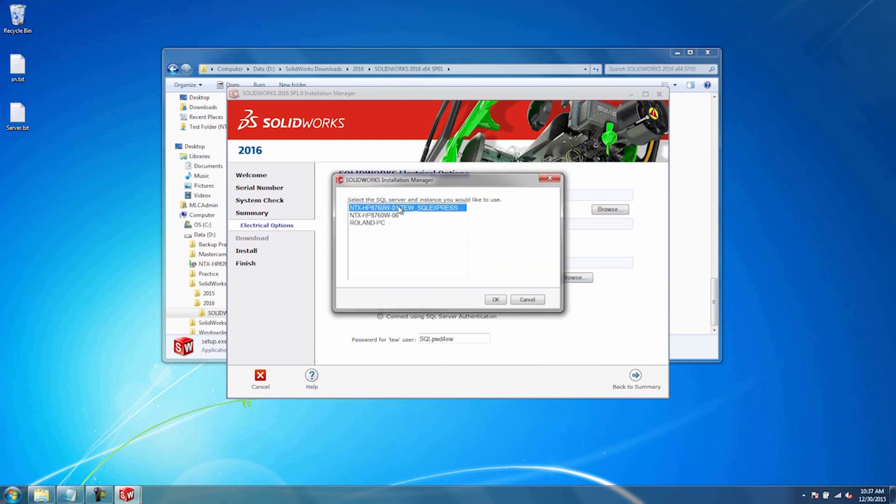
pyautogui.click(496, 299)
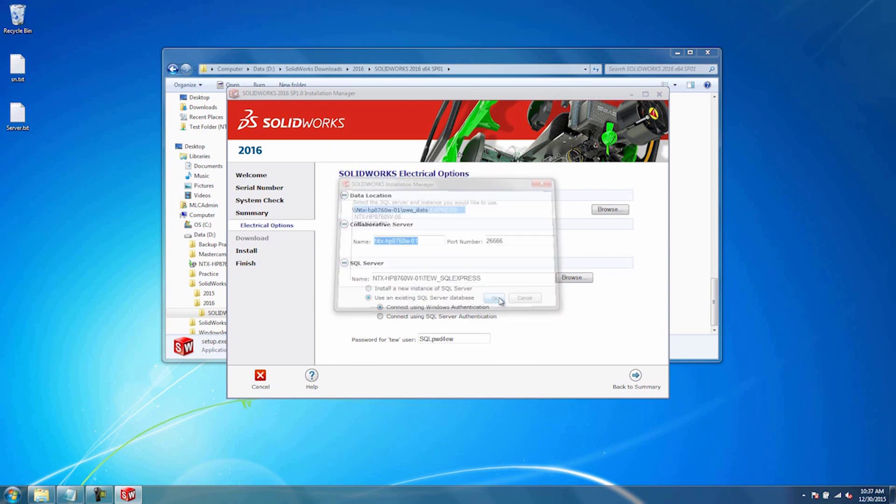
# Install SOLIDWORKS Electrical from the summary, then finish with Show me What's New unchecked
pyautogui.click(636, 376)
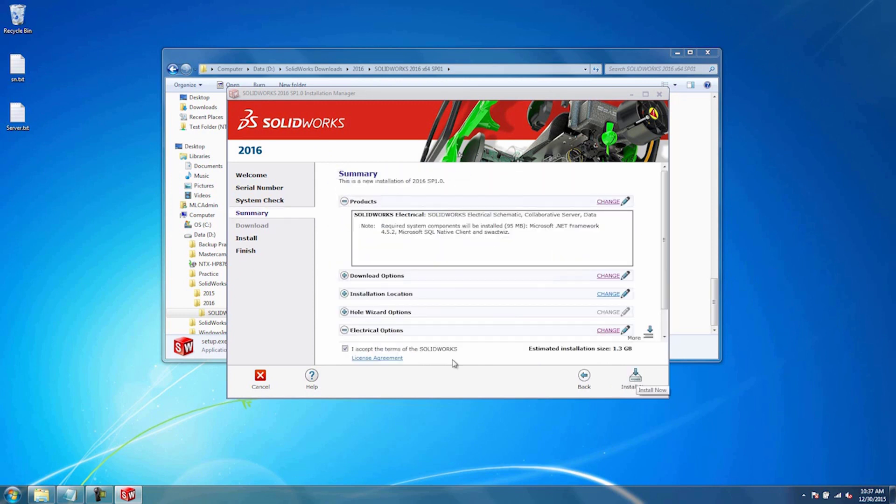
pyautogui.click(636, 376)
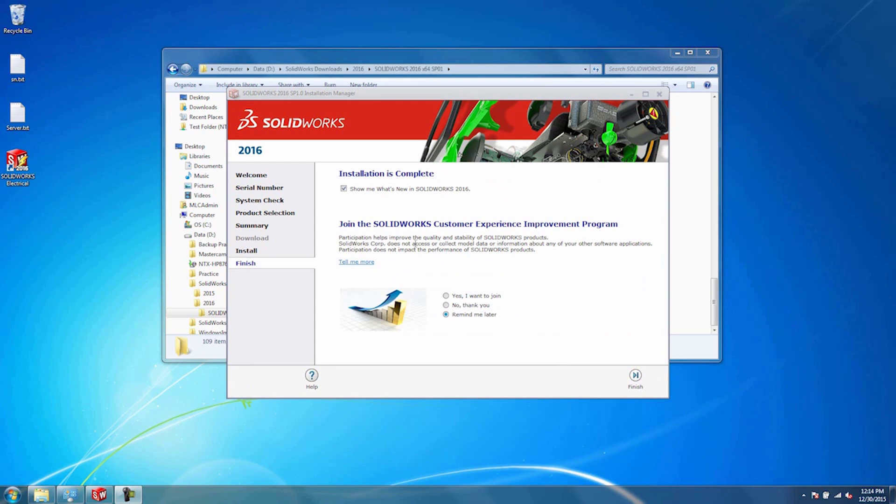
pyautogui.click(344, 189)
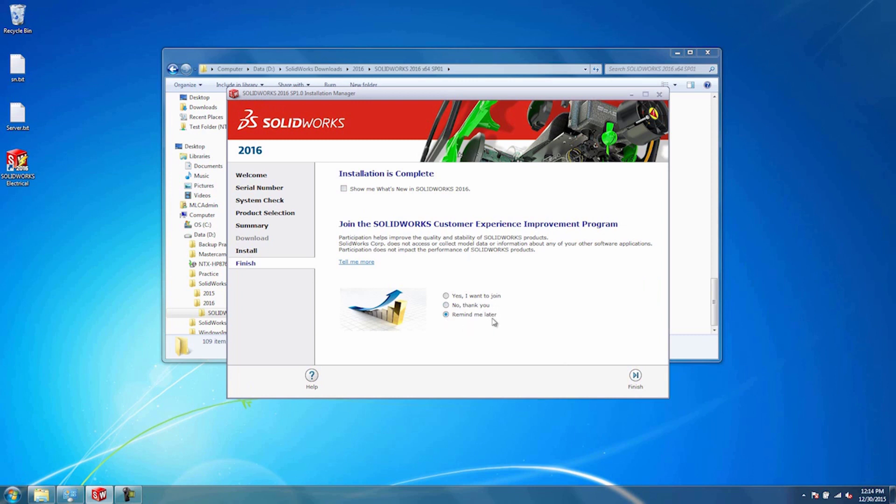
pyautogui.click(636, 375)
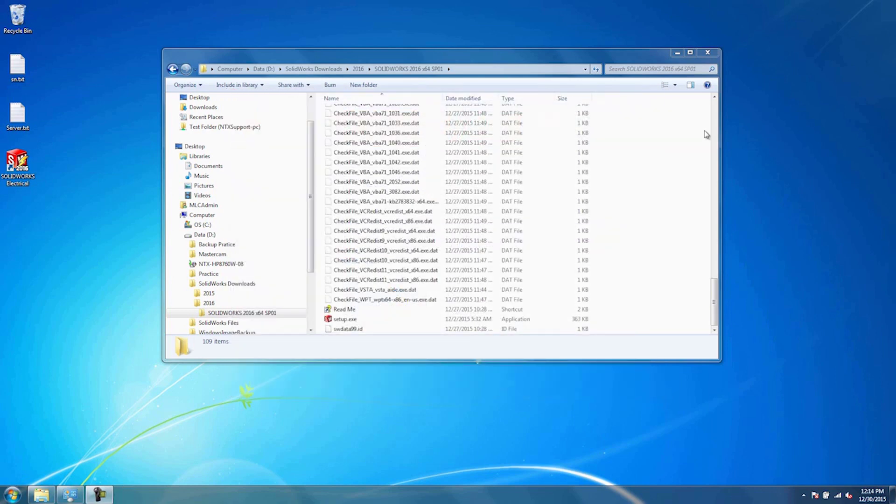
# Launch SOLIDWORKS Electrical from the desktop and advance the Data update wizard to its Finish summary
pyautogui.click(708, 54)
pyautogui.doubleClick(14, 163)
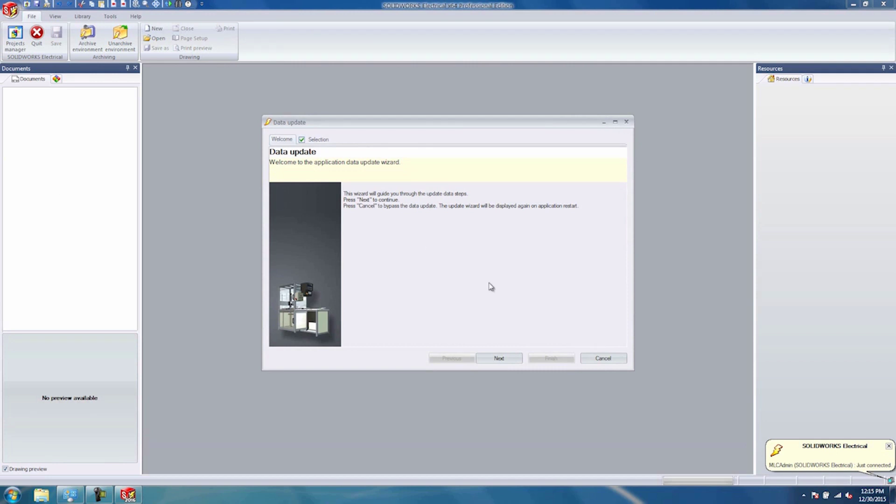
pyautogui.click(508, 360)
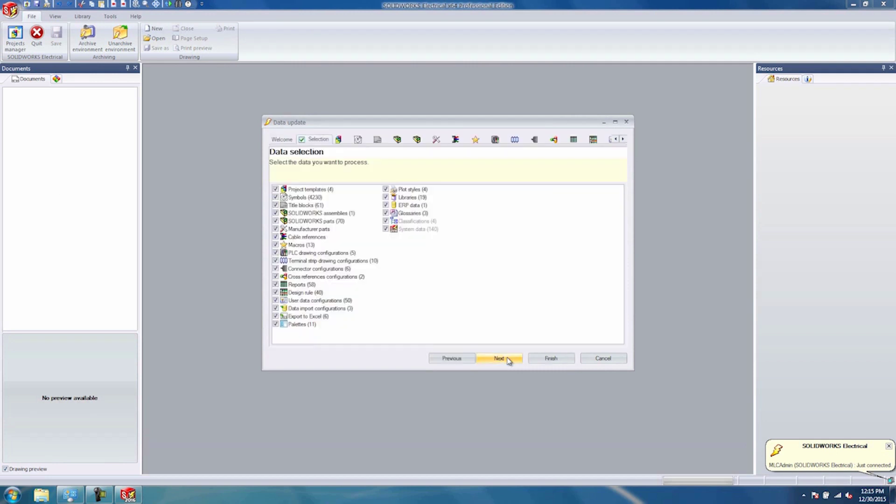
pyautogui.click(623, 139)
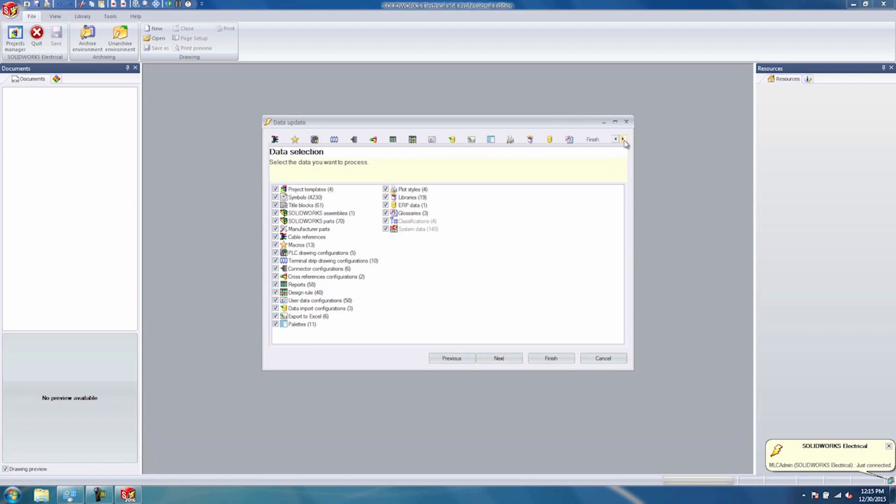
pyautogui.click(593, 140)
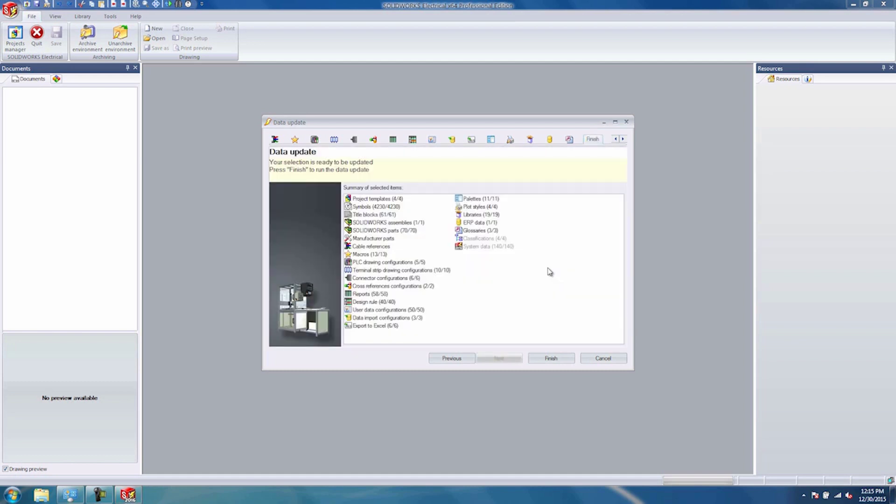
# Run the data update, adding 4230 symbols and 334 manufacturer parts, and close the report
pyautogui.click(551, 359)
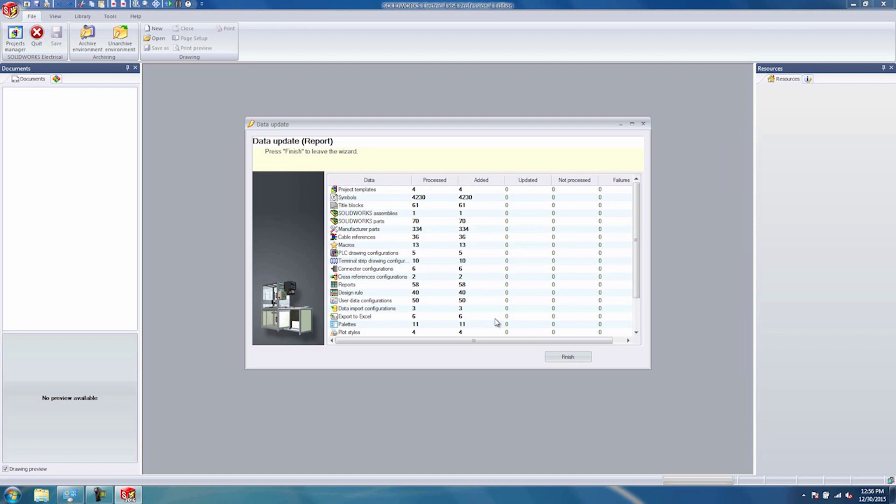
pyautogui.click(577, 358)
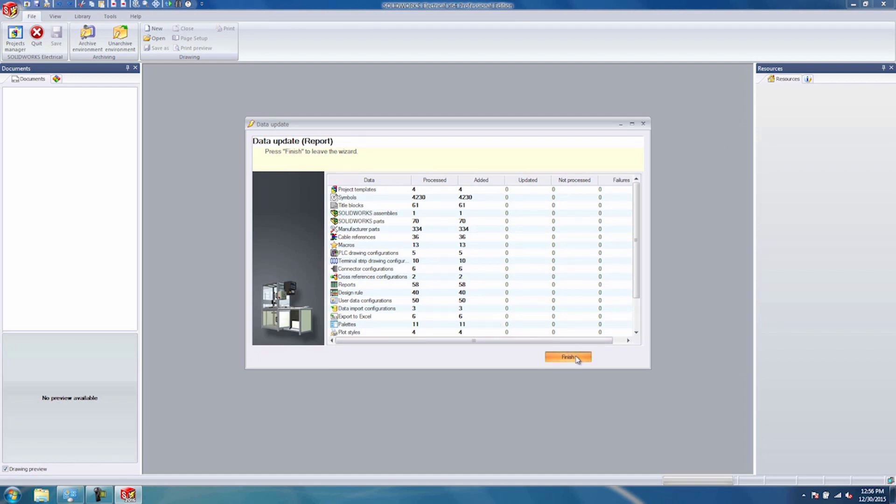